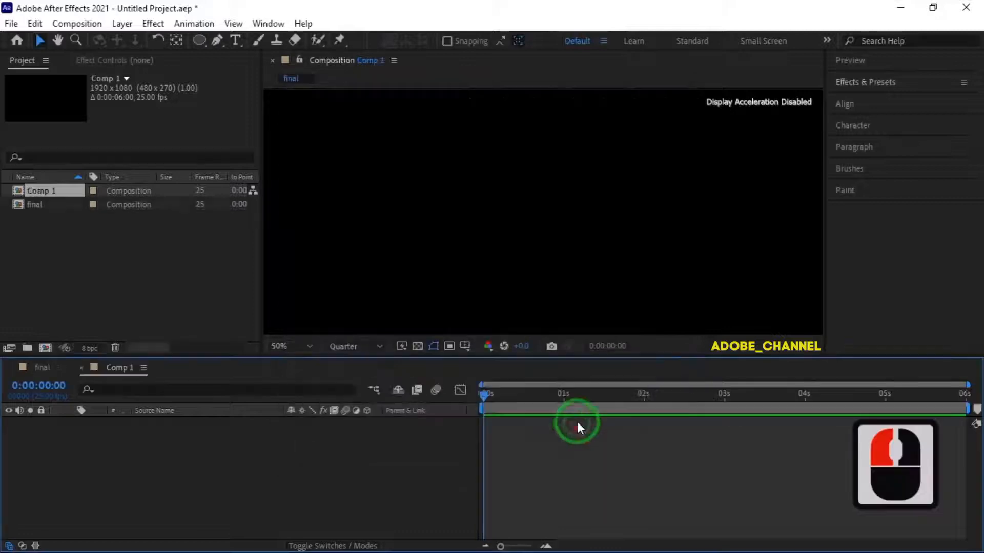
Draw a circle with a 50 px green stroke in Comp 1 and center it horizontally and vertically in the composition
drag(201, 41, 259, 73)
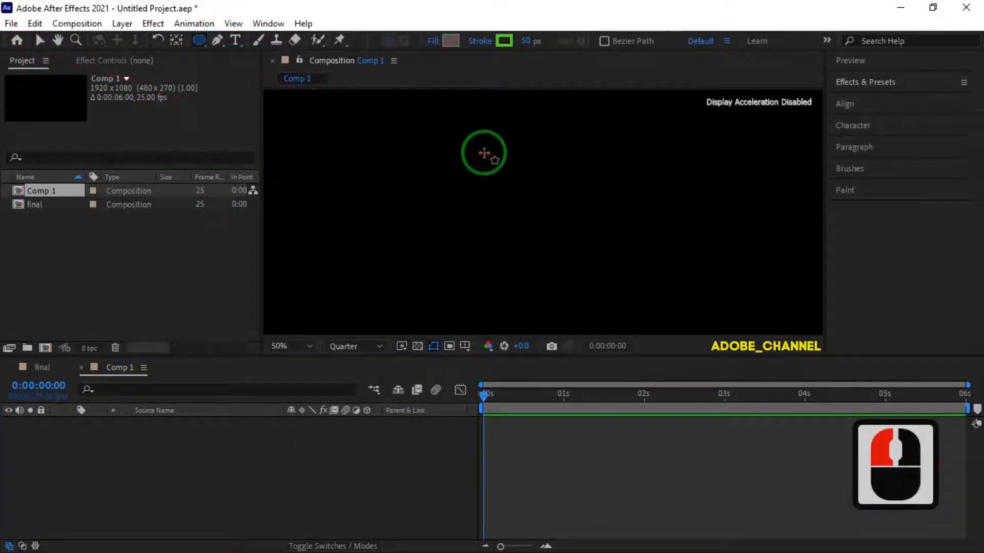
drag(481, 149, 633, 292)
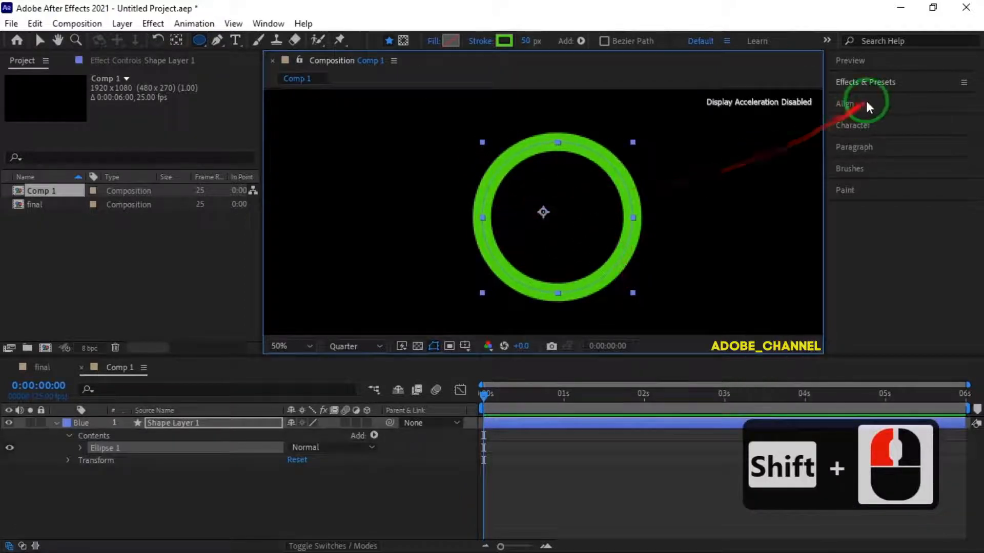
click(844, 104)
click(865, 139)
click(938, 139)
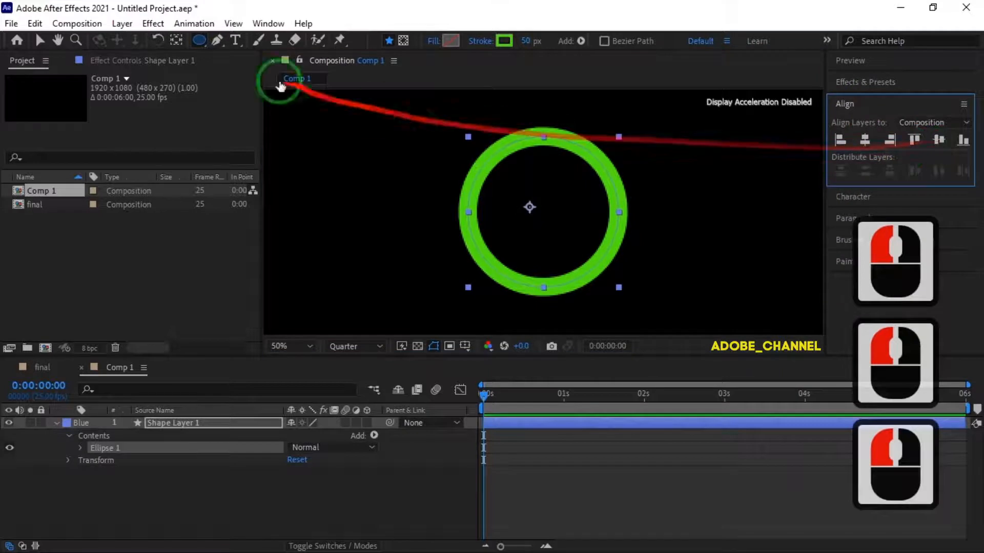
Move the shape layer's anchor point to the center of the green ring
click(176, 39)
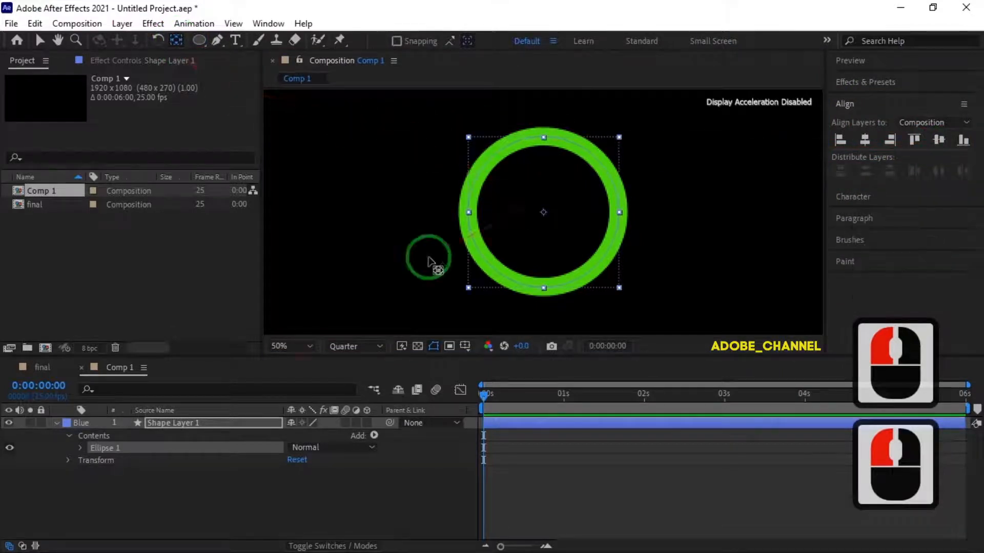
click(231, 422)
drag(530, 209, 541, 211)
Set the shape layer's Position to 960, 540
click(229, 420)
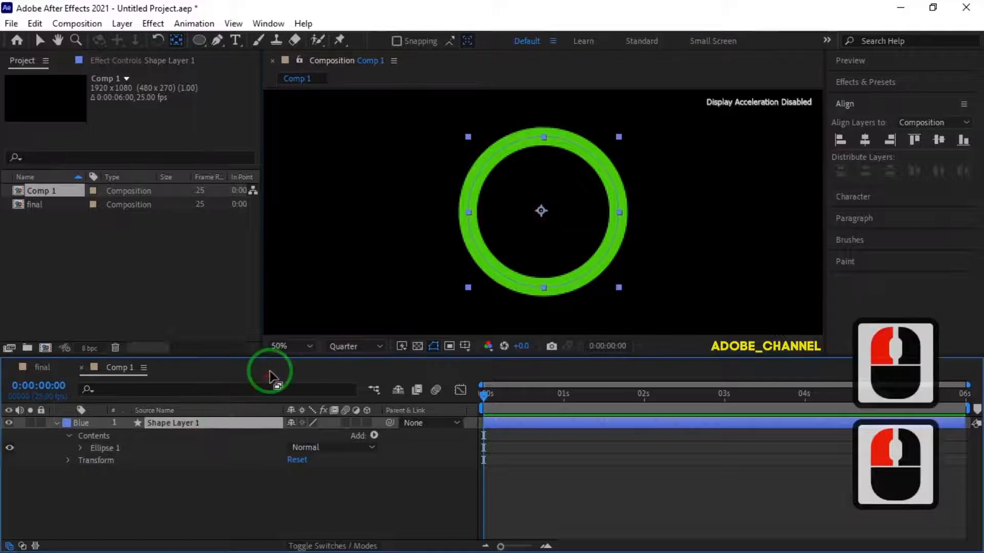
key(p)
click(294, 438)
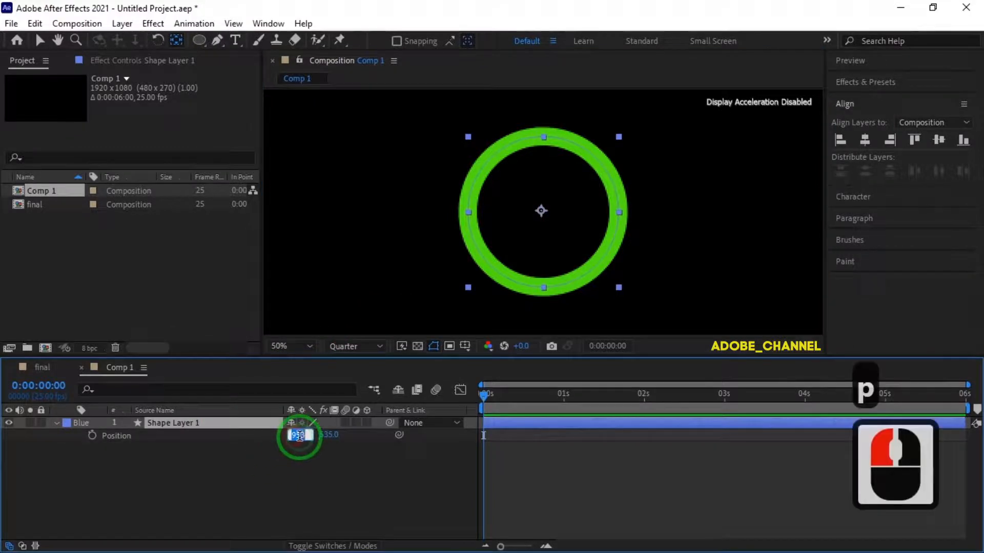
text(960)
key(Return)
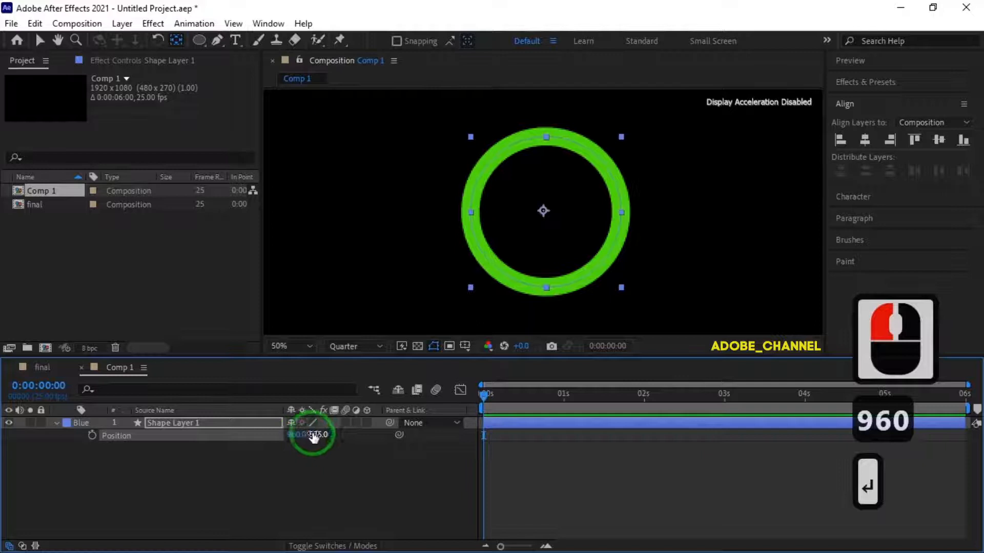
click(317, 435)
text(540)
key(Return)
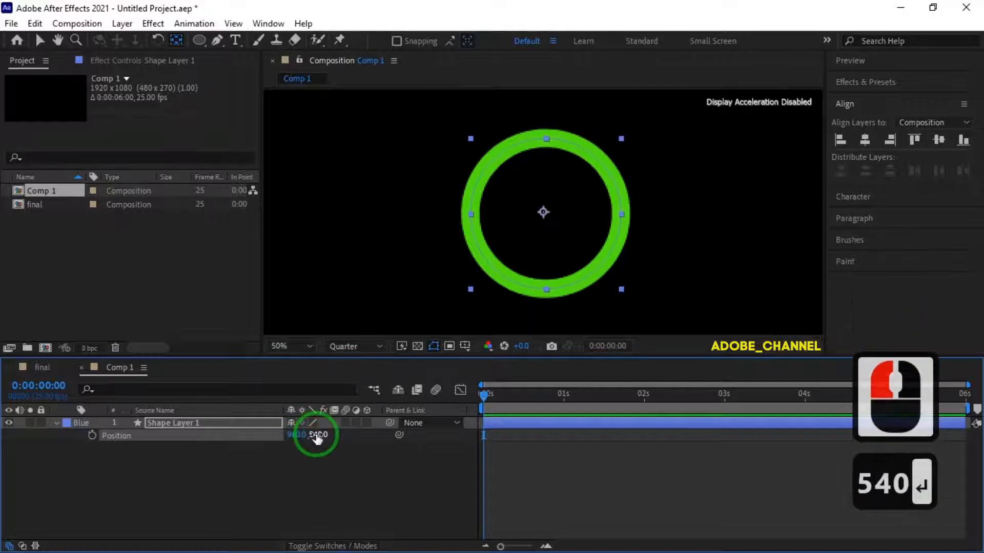
Duplicate Ellipse 1 within the shape layer and scale the copy down proportionally to form a smaller ring inside the original
click(56, 423)
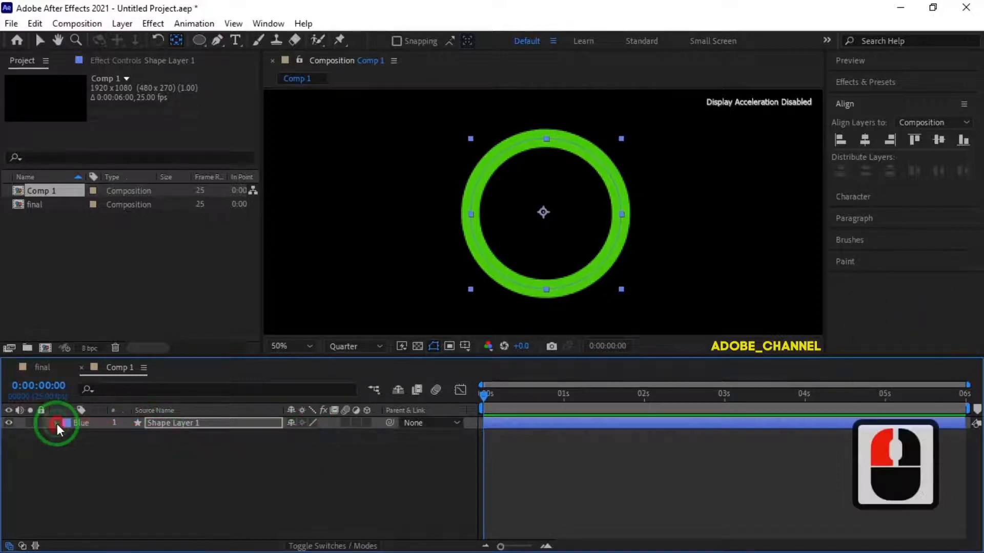
click(57, 423)
click(69, 448)
click(67, 436)
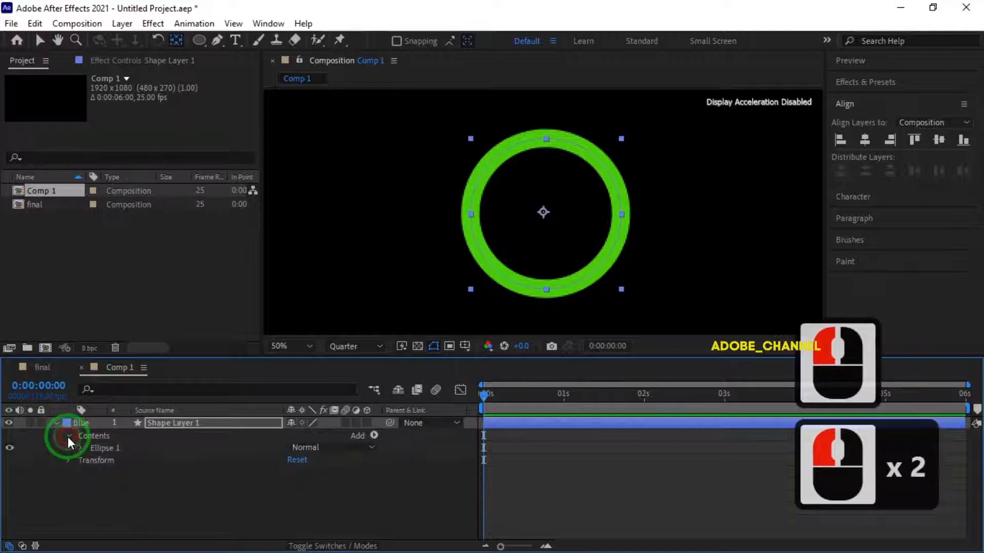
click(103, 448)
key(ctrl+d)
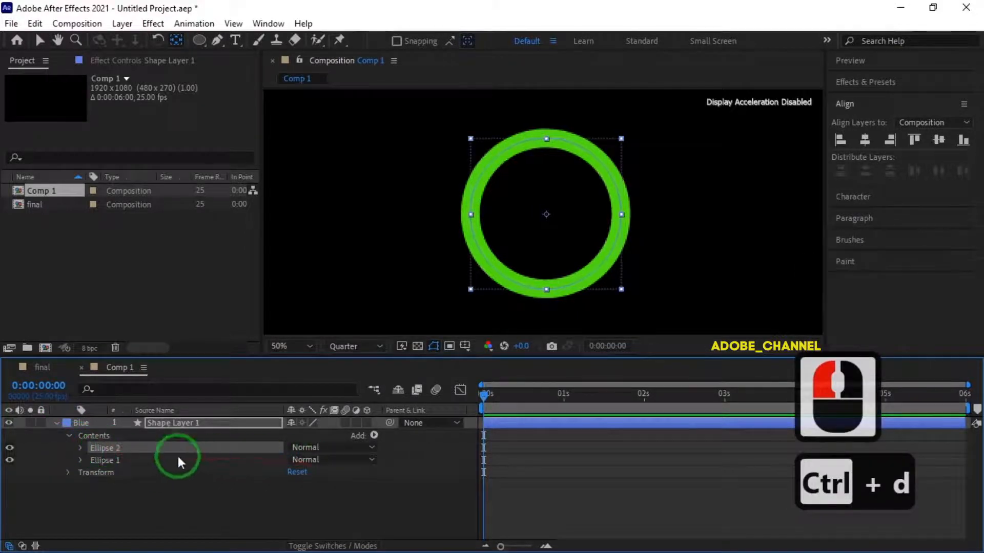
click(40, 41)
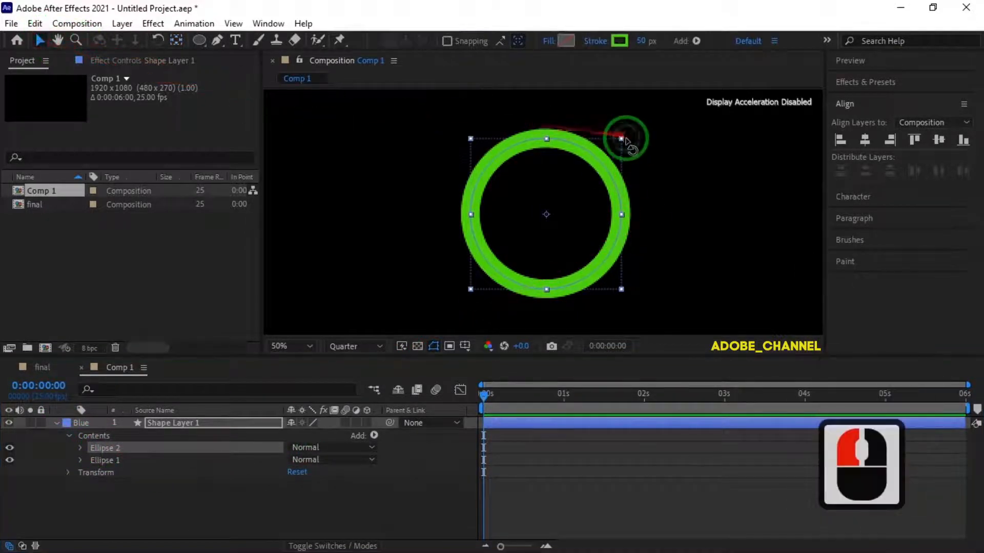
drag(621, 139, 601, 160)
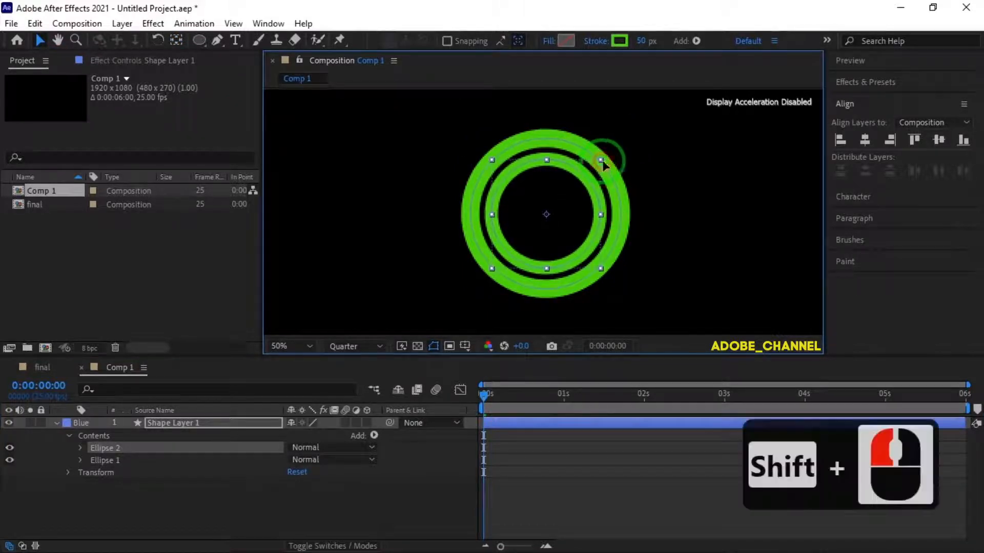
Change the inner ring's stroke color to red and collapse the shape layer's properties
click(619, 41)
click(848, 174)
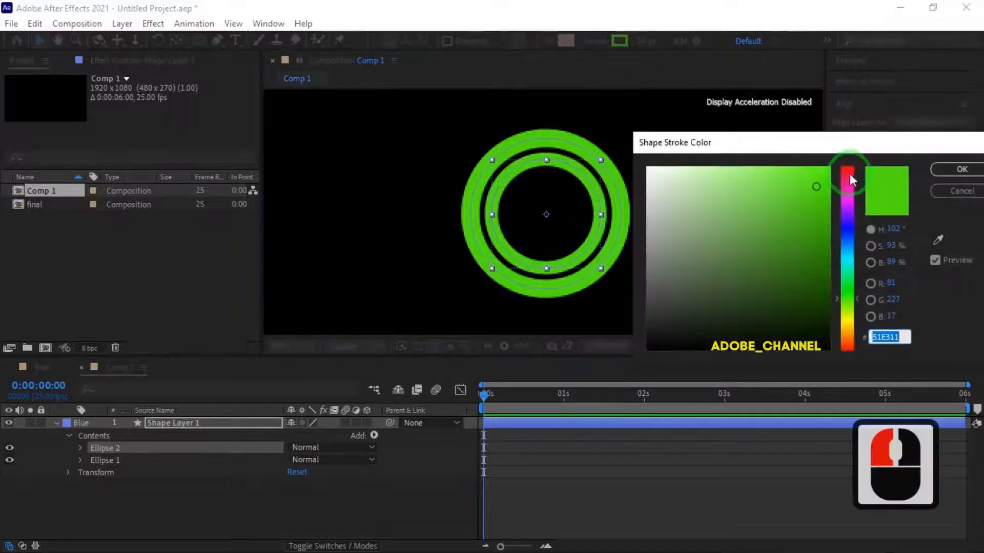
click(961, 170)
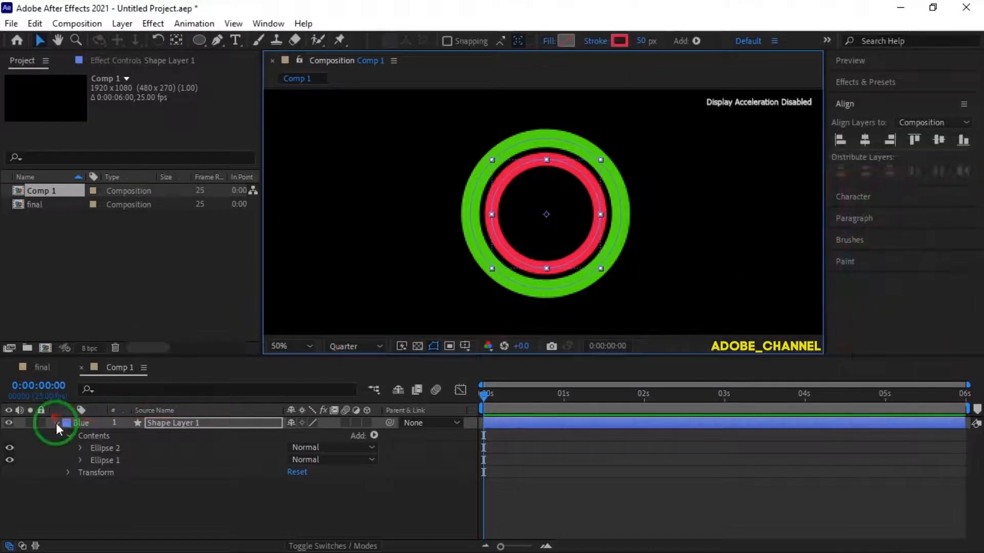
click(57, 423)
Duplicate Comp 1 in the project and open the copy, Comp 2
click(53, 192)
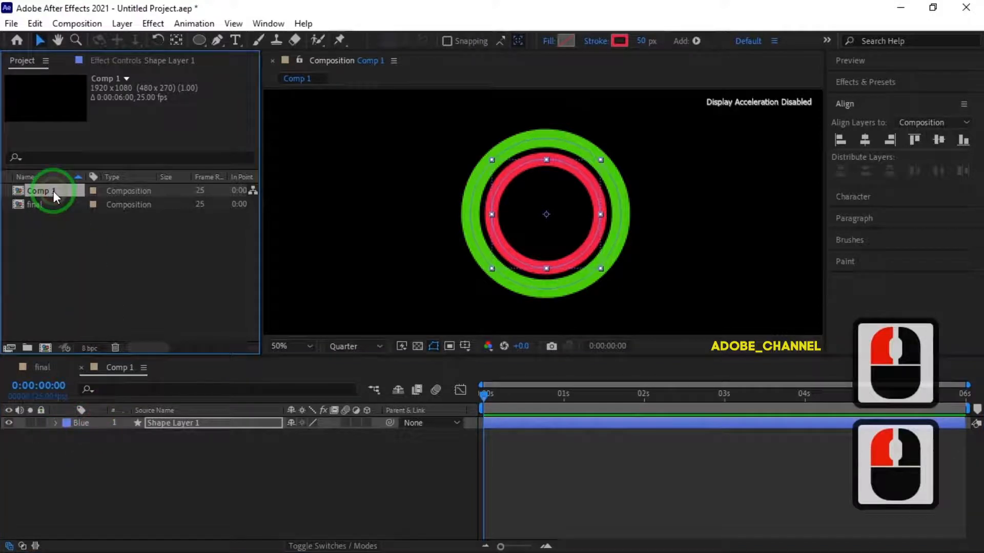
key(ctrl+d)
double_click(51, 204)
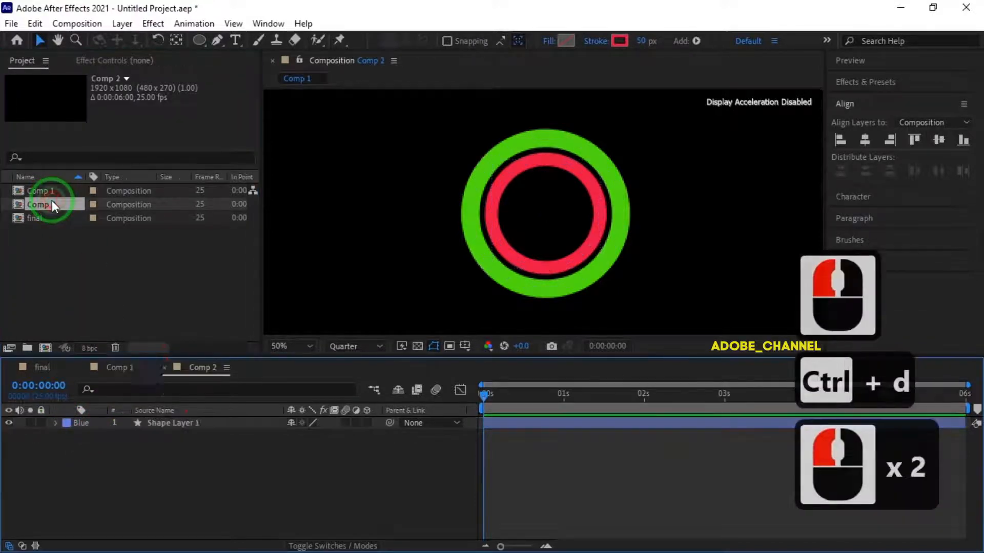
Hide Ellipse 2, the red inner ring, in Comp 2's shape layer
double_click(181, 424)
click(55, 423)
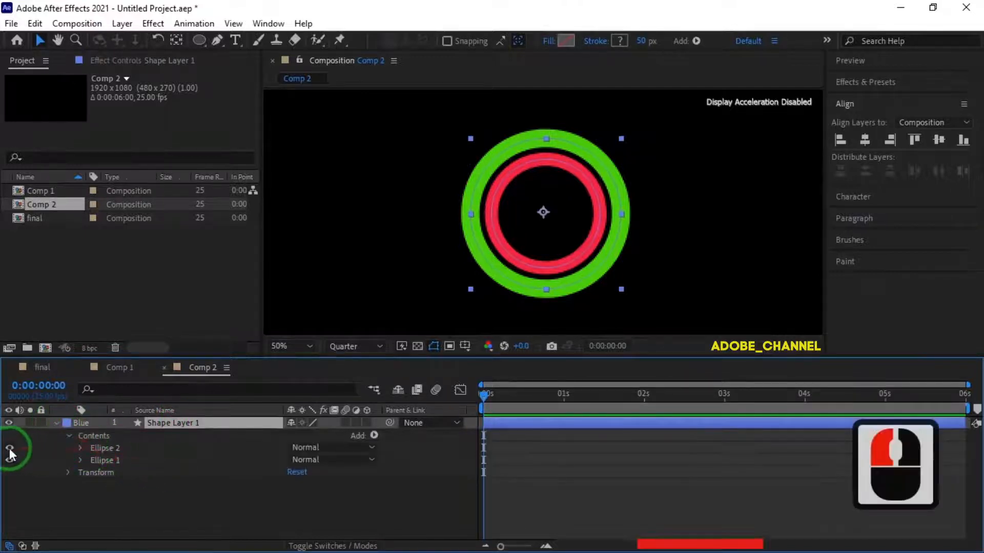
click(10, 448)
Add dashes to Ellipse 1's stroke with a Dash value of 12, and collapse the layer's properties
click(80, 460)
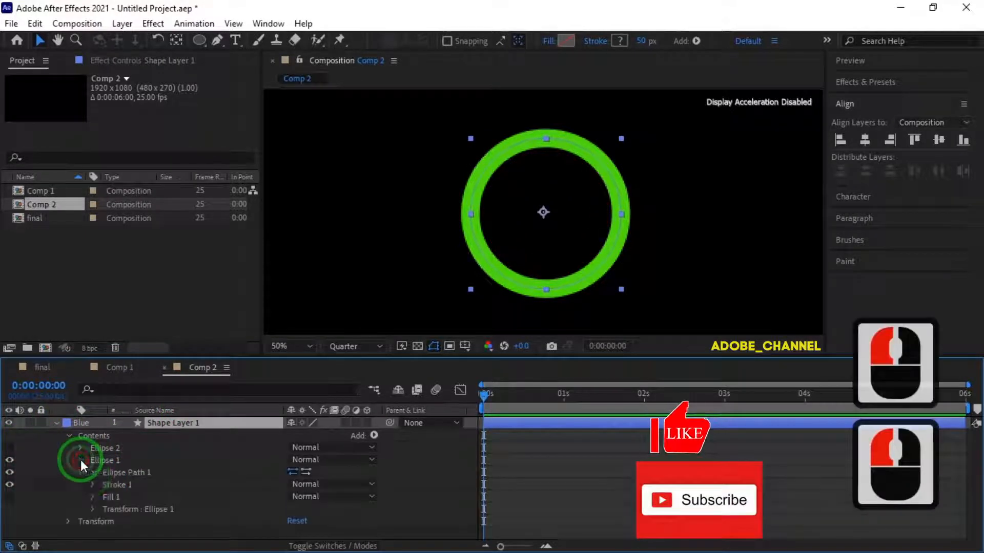
click(92, 484)
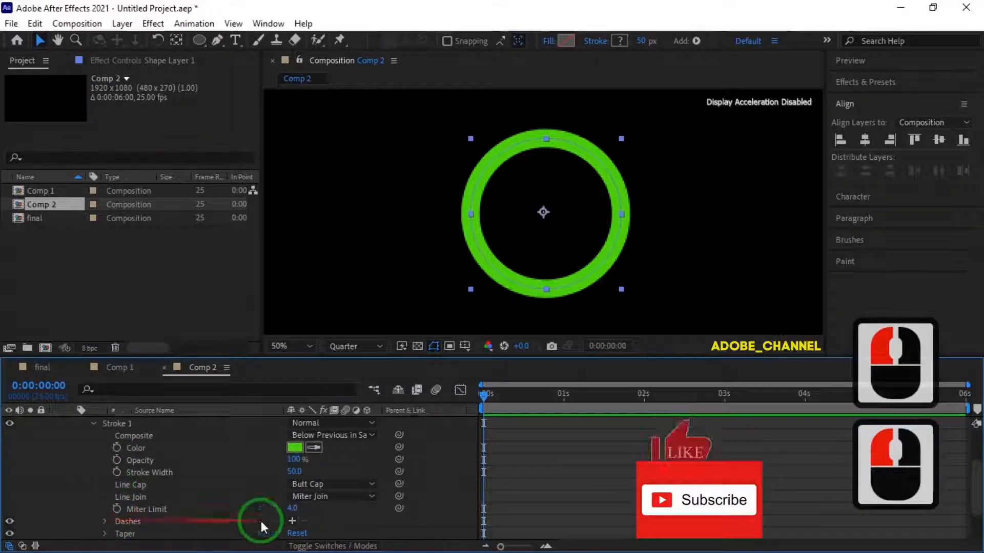
click(291, 521)
click(293, 520)
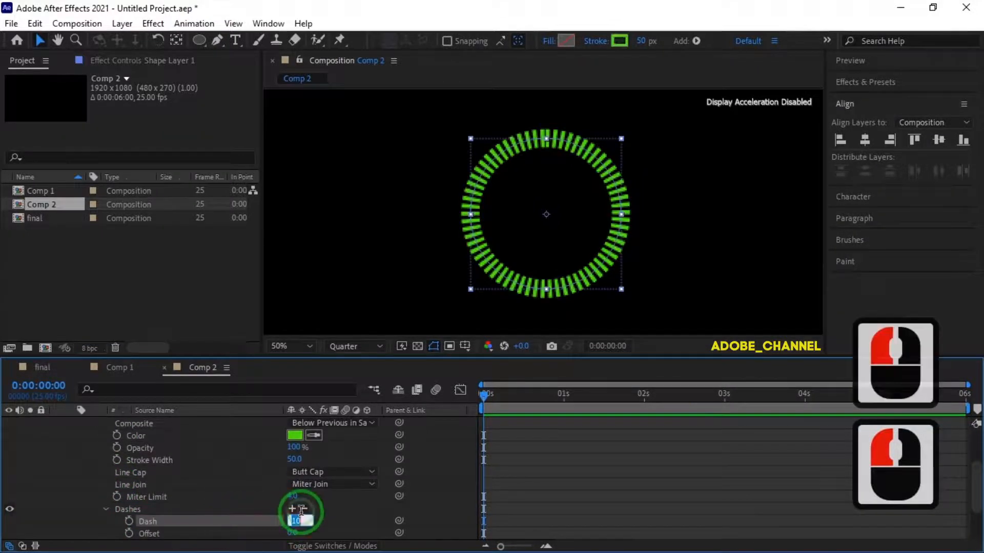
text(12)
key(Return)
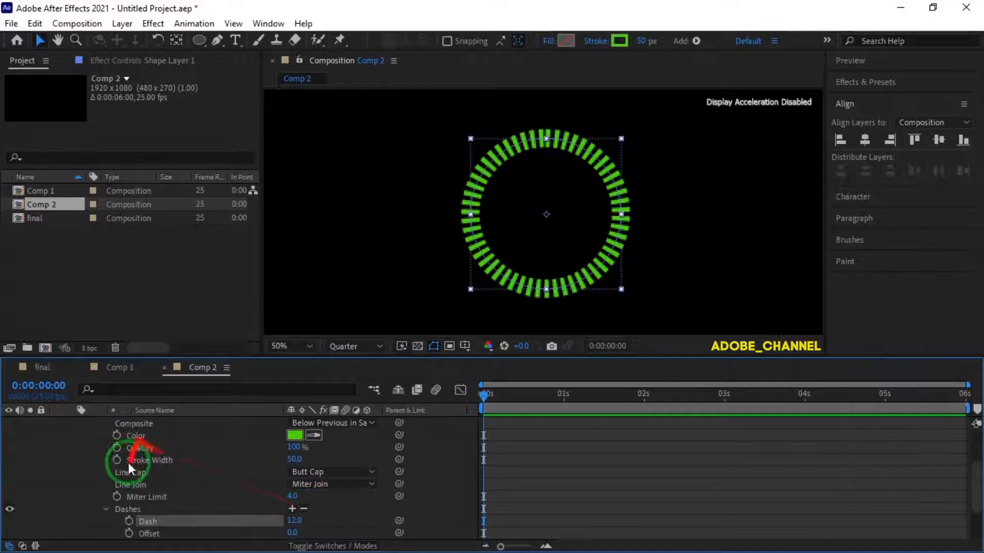
scroll(100, 462, up, 2)
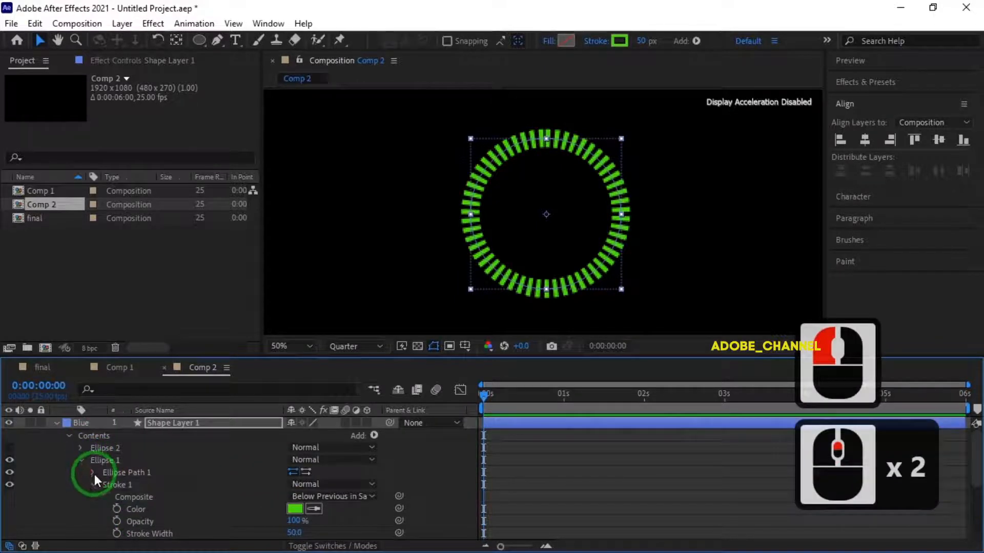
click(94, 485)
click(80, 460)
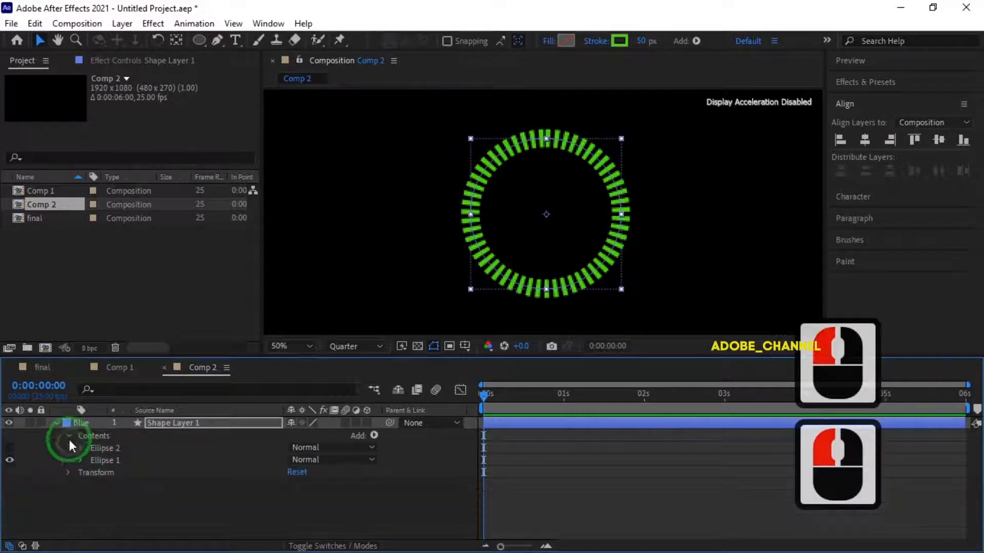
click(57, 423)
Add a null object to Comp 2 and rename its layer Counter
right_click(176, 498)
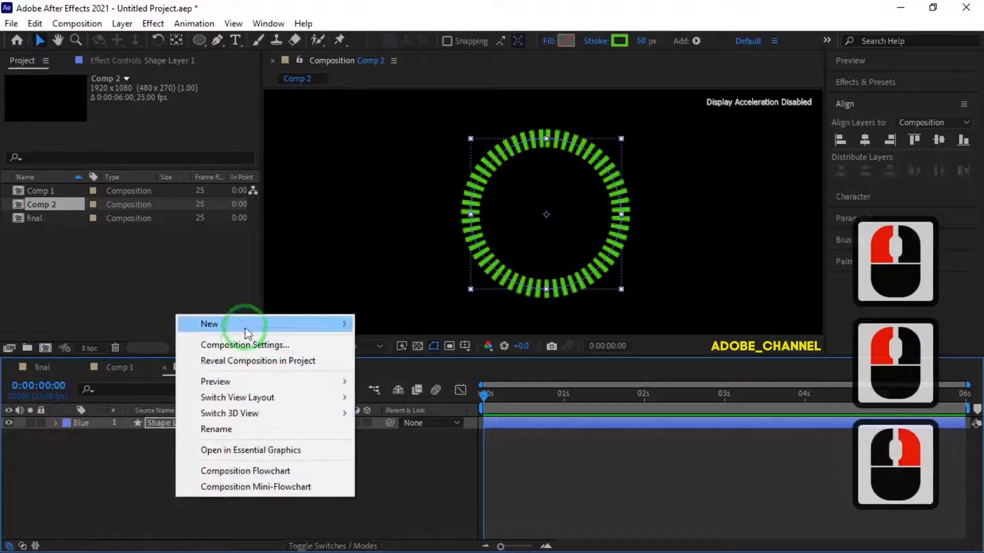
mouse_move(245, 333)
click(399, 408)
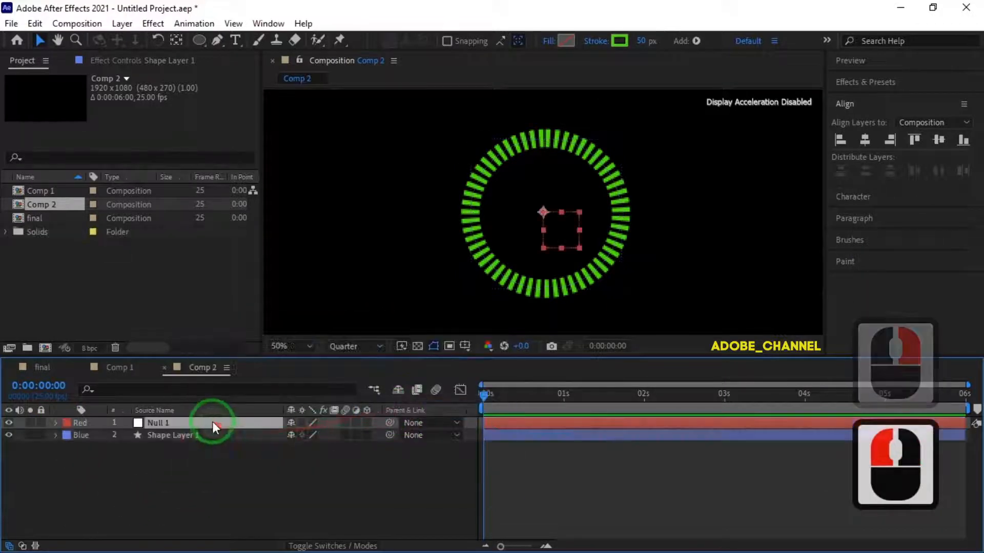
right_click(211, 423)
click(249, 397)
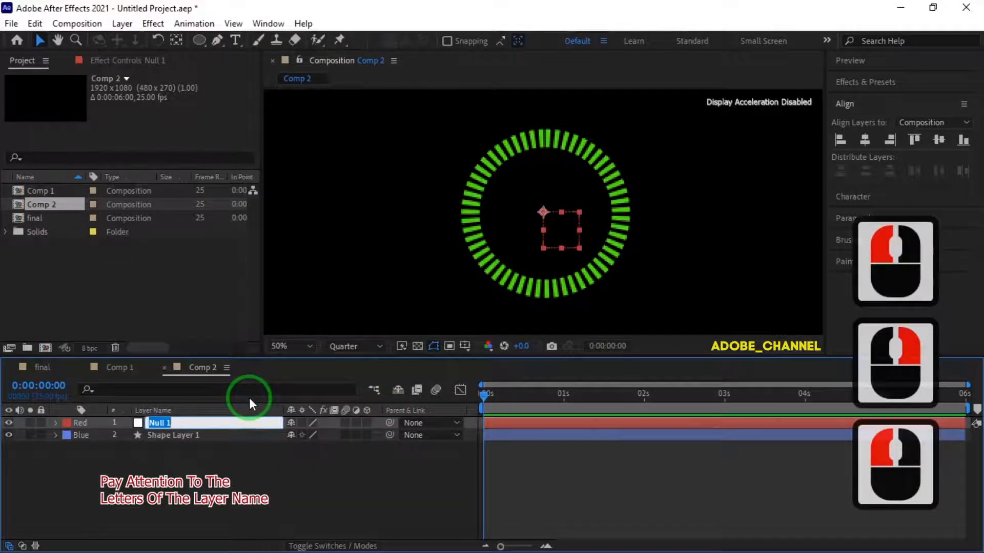
text(Counter)
key(Return)
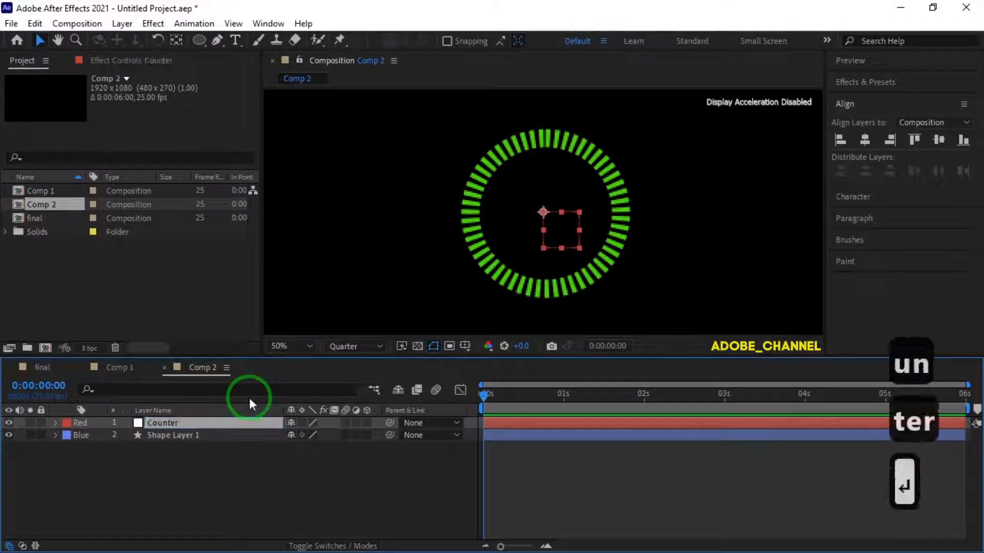
Find the Slider Control effect by searching for "slider" and apply it to the Counter layer
click(886, 85)
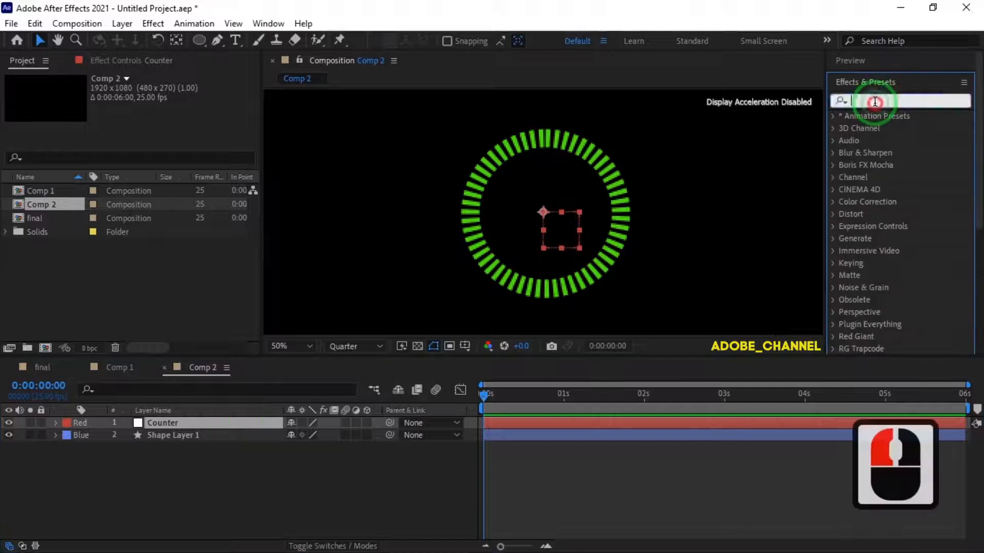
click(875, 101)
text(slider)
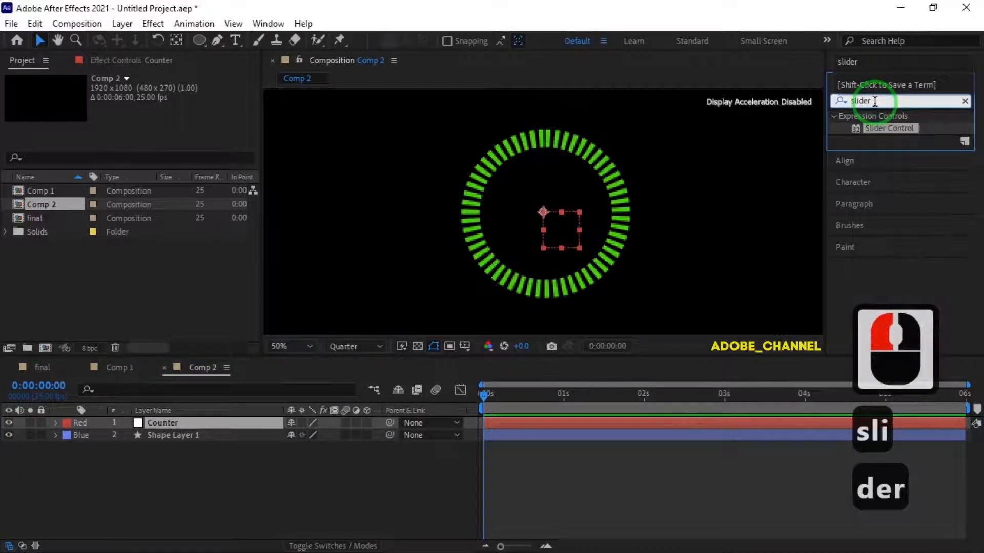
double_click(887, 127)
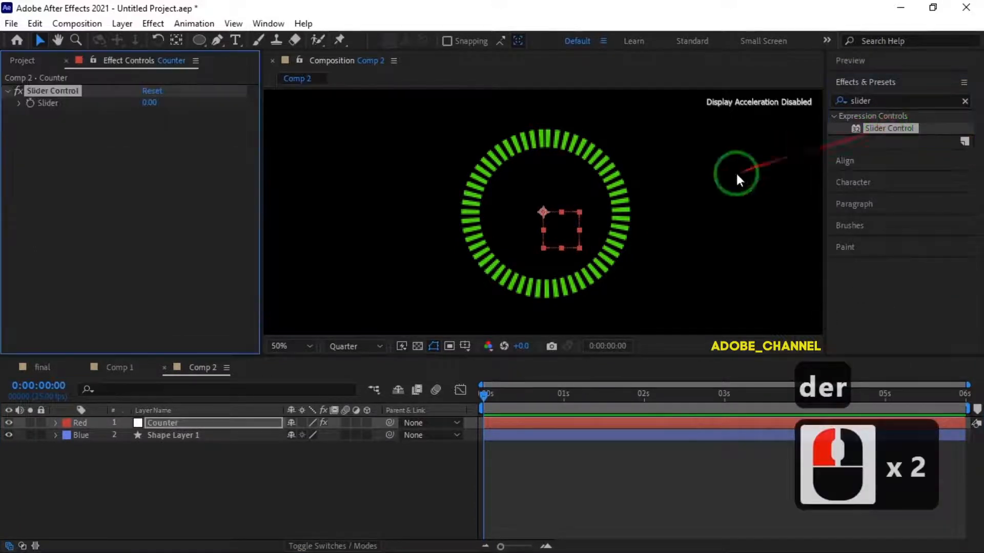
Add Trim Paths to the contents of Shape Layer 1
click(98, 441)
click(56, 435)
click(374, 448)
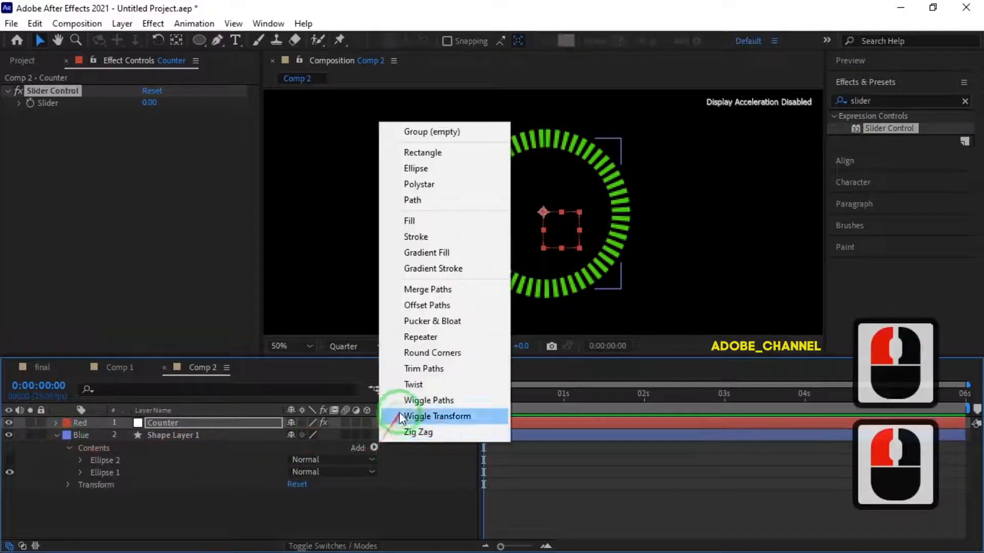
click(399, 364)
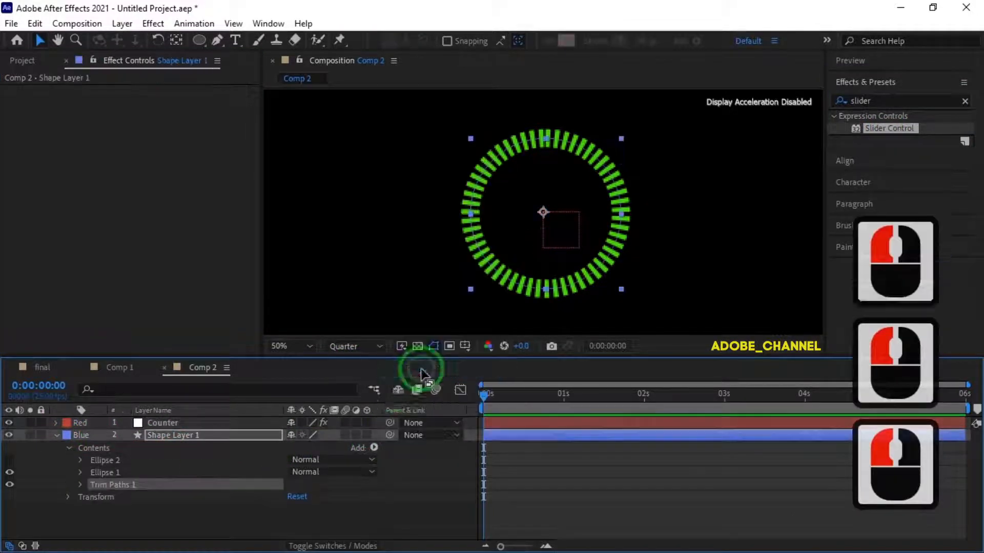
Link the End property of Shape Layer 1's Trim Paths to the Slider of the Counter layer's Slider Control with an expression
click(81, 484)
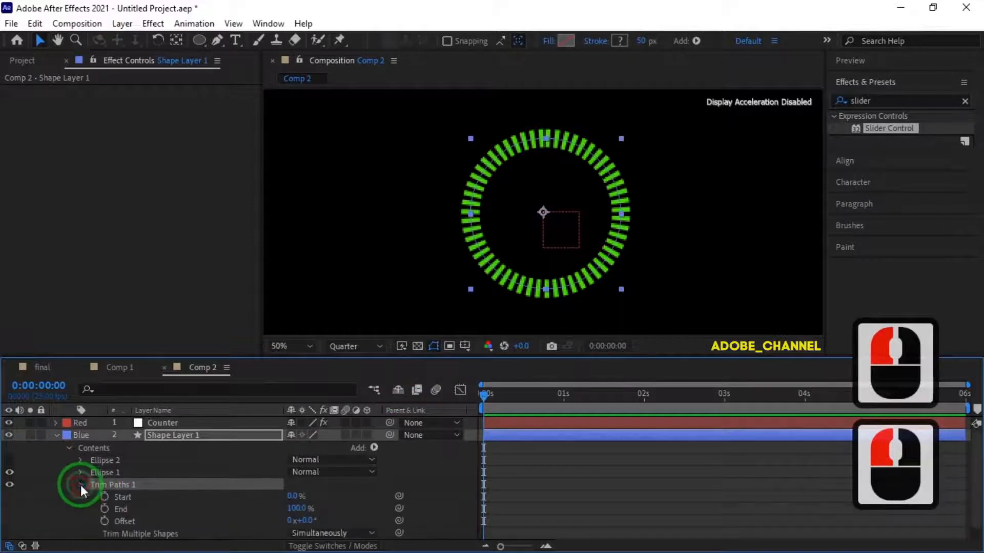
alt+click(105, 509)
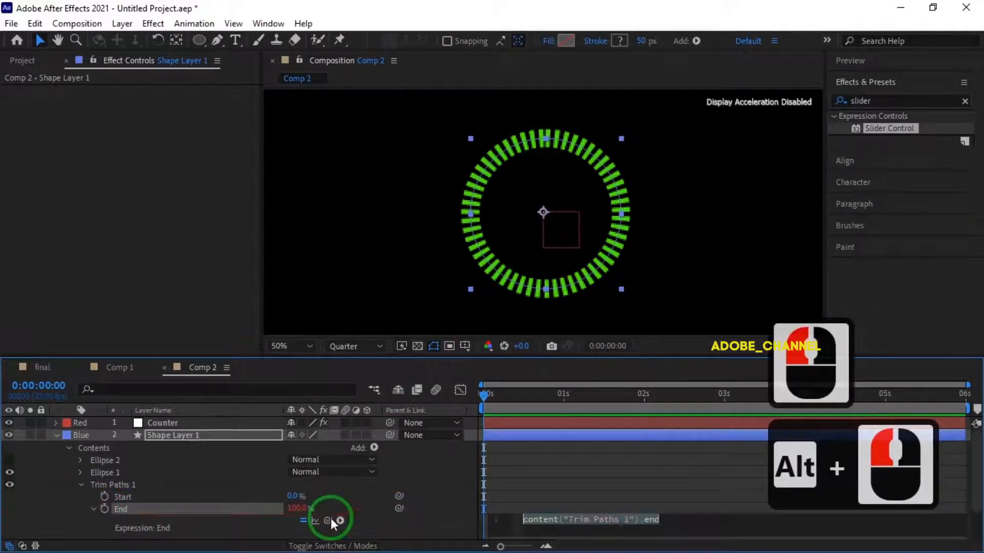
click(204, 422)
drag(327, 521, 112, 100)
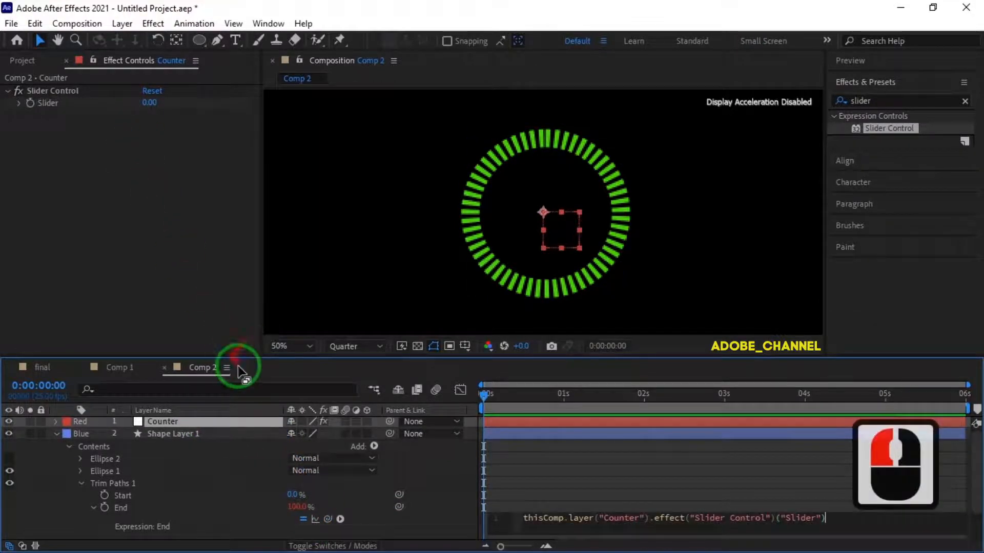
click(254, 456)
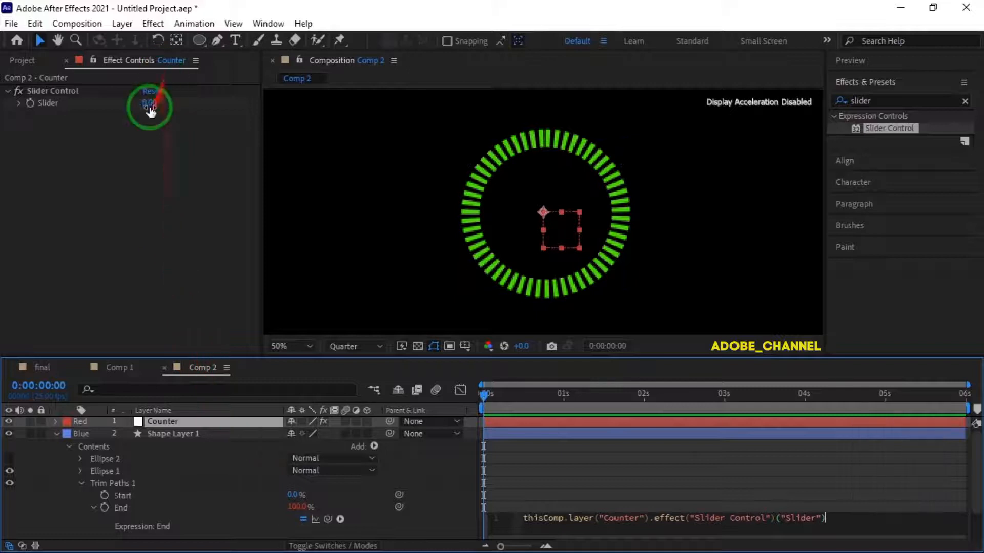
Set the Counter layer's Slider to 21 to test the trim link, and collapse Shape Layer 1's properties
mouse_move(155, 102)
mouse_down()
mouse_move(222, 103)
mouse_move(159, 111)
mouse_move(165, 103)
mouse_up()
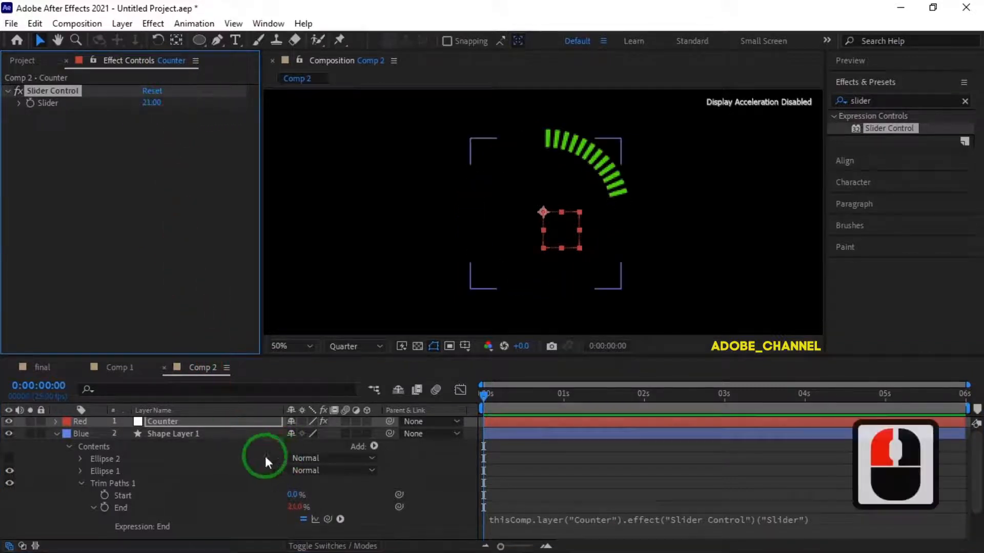
click(55, 434)
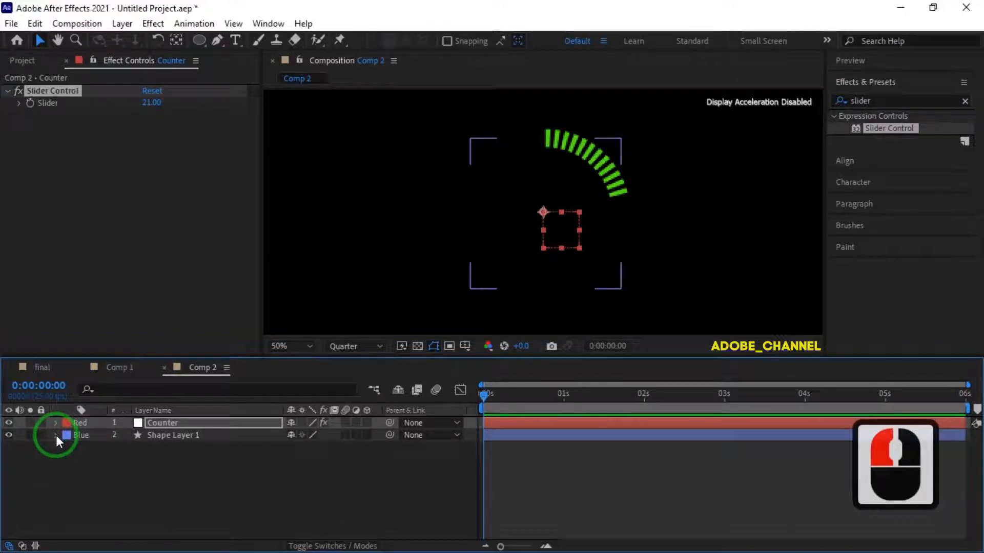
click(144, 472)
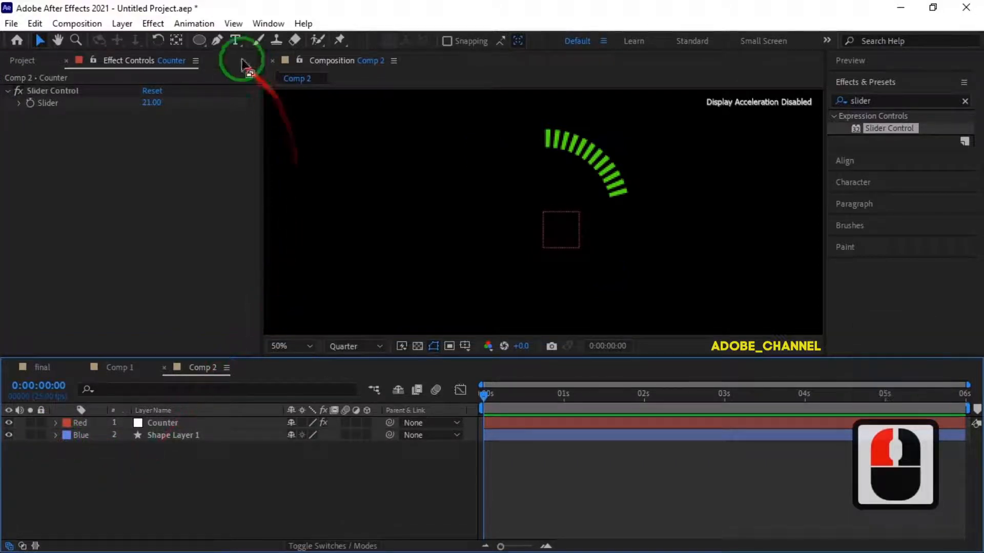
Activate the Type tool and display the Title/Action Safe guides in the composition view
click(236, 41)
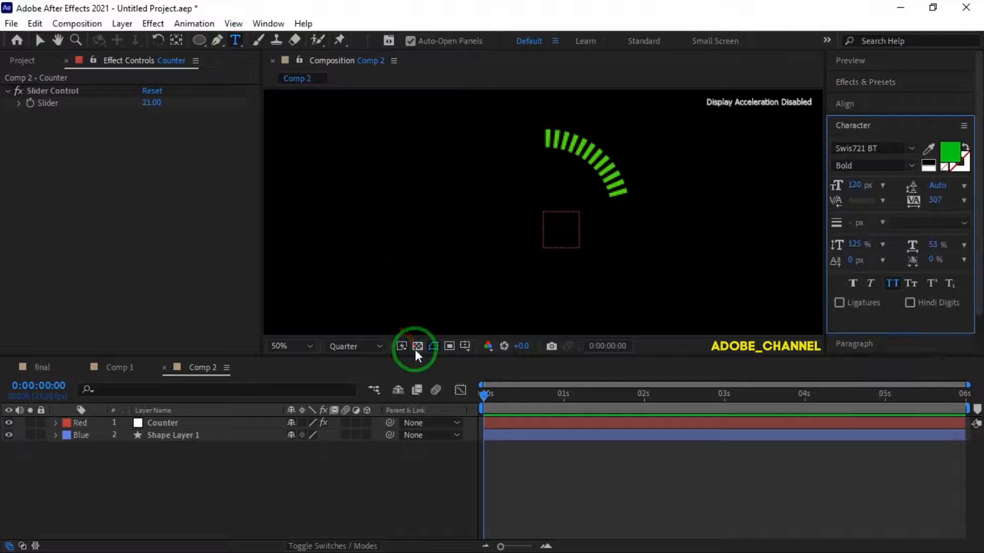
click(465, 351)
click(496, 362)
scroll(492, 292, down, 1)
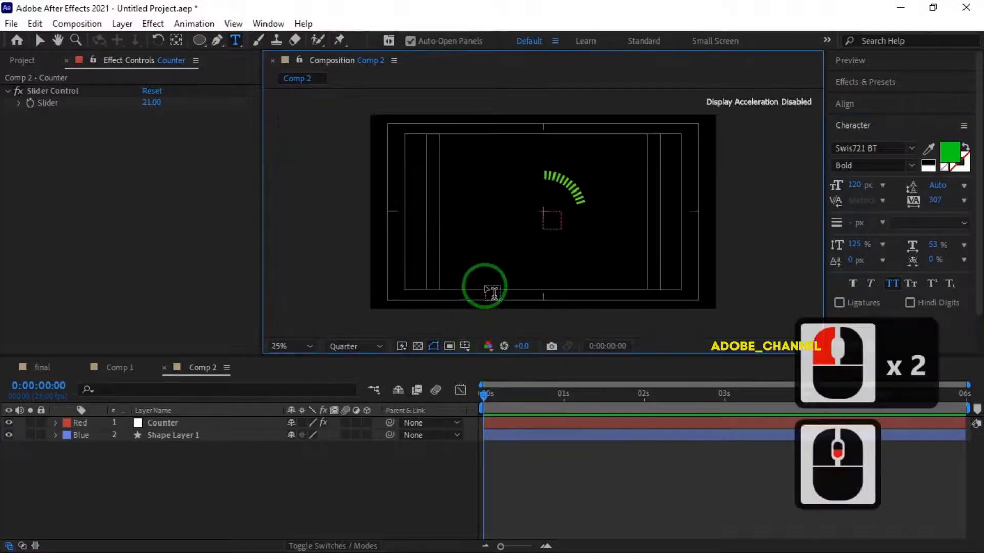
Set the Counter layer's Slider to 85 and create an empty point text layer near the centre of the ring
drag(153, 103, 202, 105)
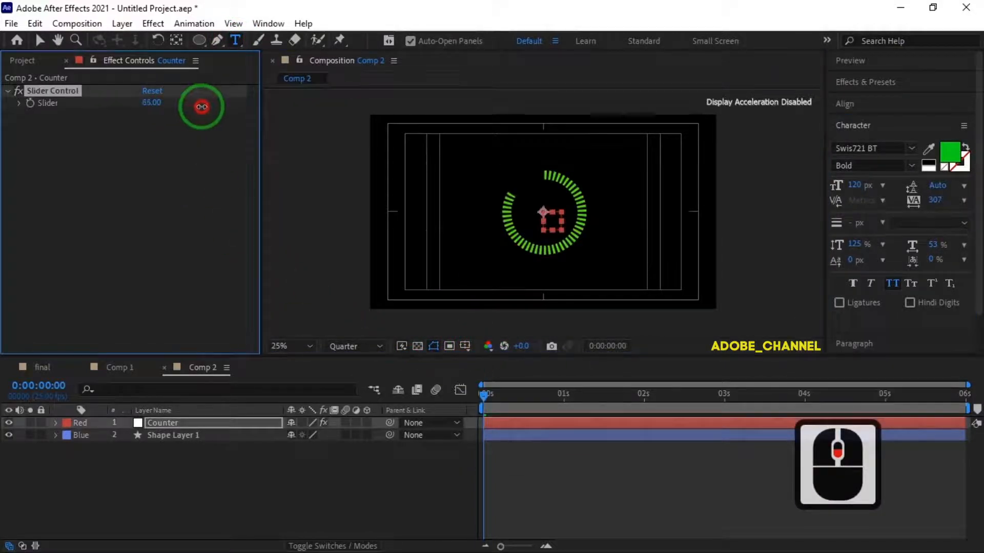
scroll(545, 205, up, 1)
click(544, 205)
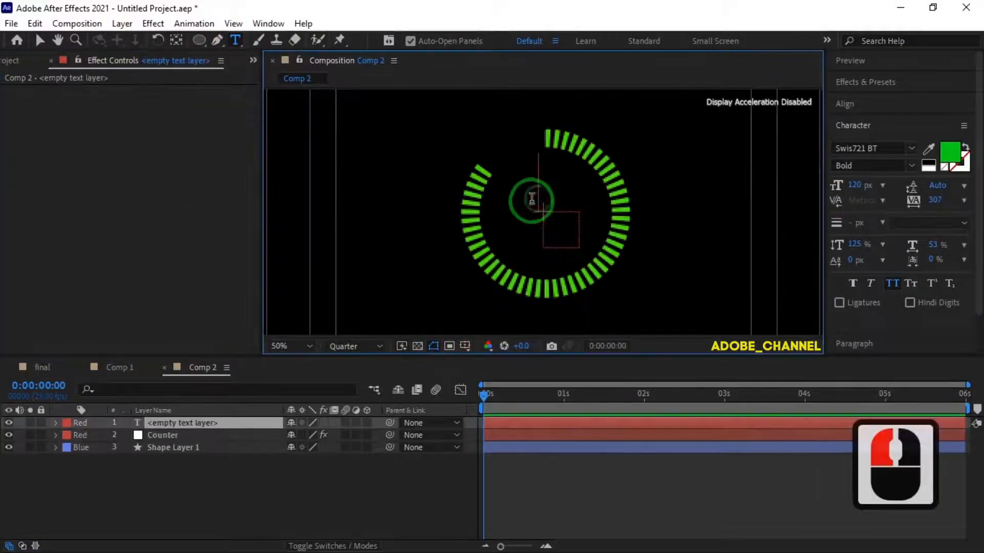
Replace the empty text layer's Source Text expression with the pasted counter expression, beginning with beginCount and stopCount read from Counter's Slider
click(56, 423)
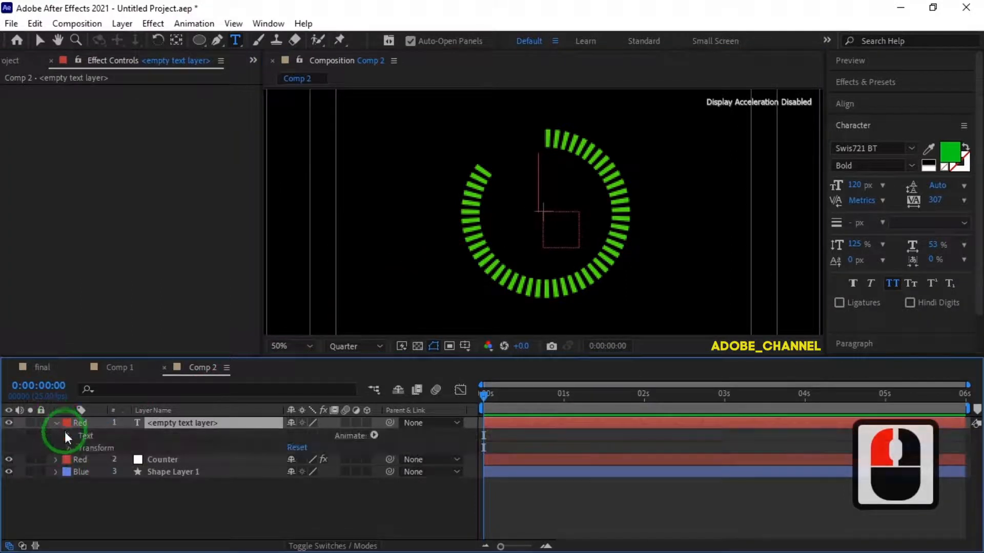
click(66, 432)
alt+click(92, 448)
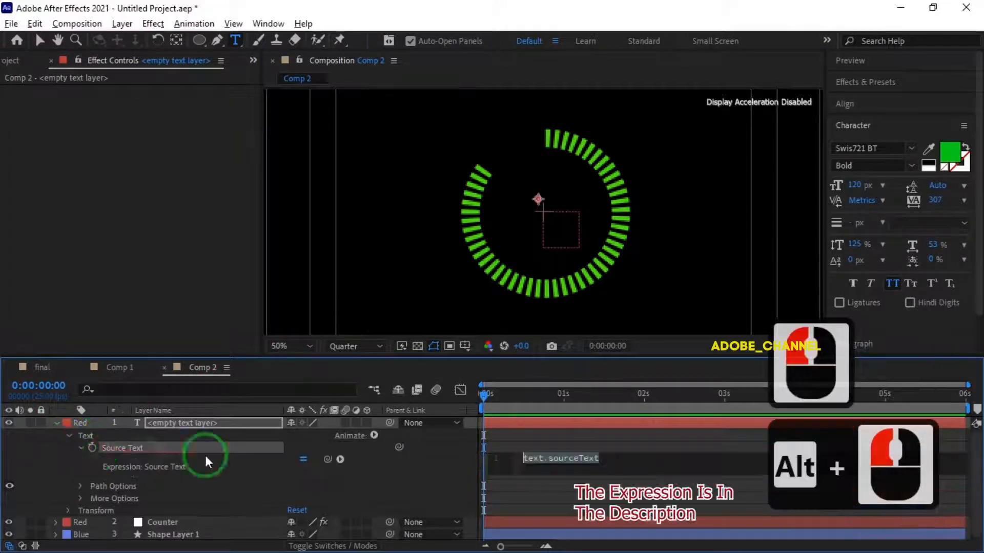
click(536, 457)
right_click(536, 457)
click(568, 426)
click(535, 463)
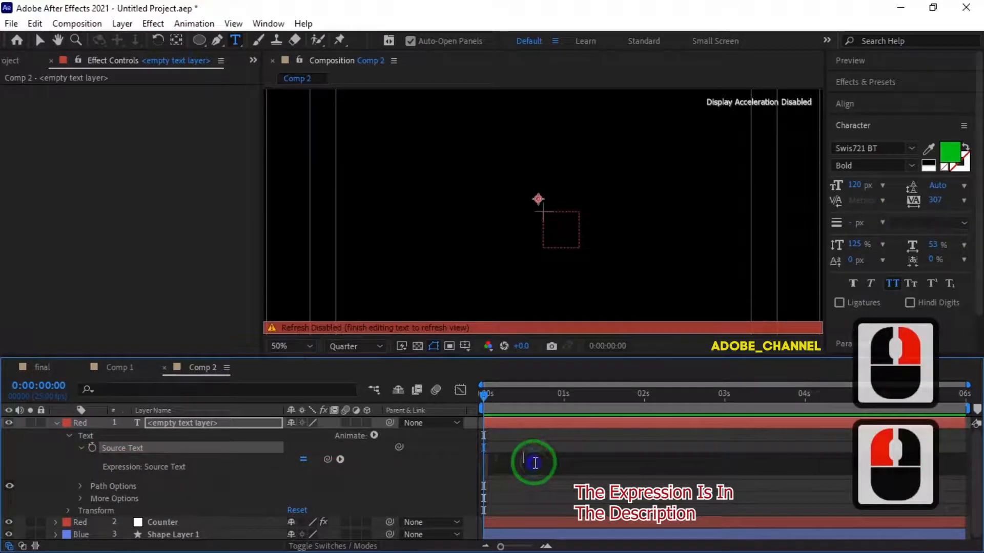
right_click(534, 463)
click(568, 413)
click(438, 463)
click(560, 222)
click(828, 157)
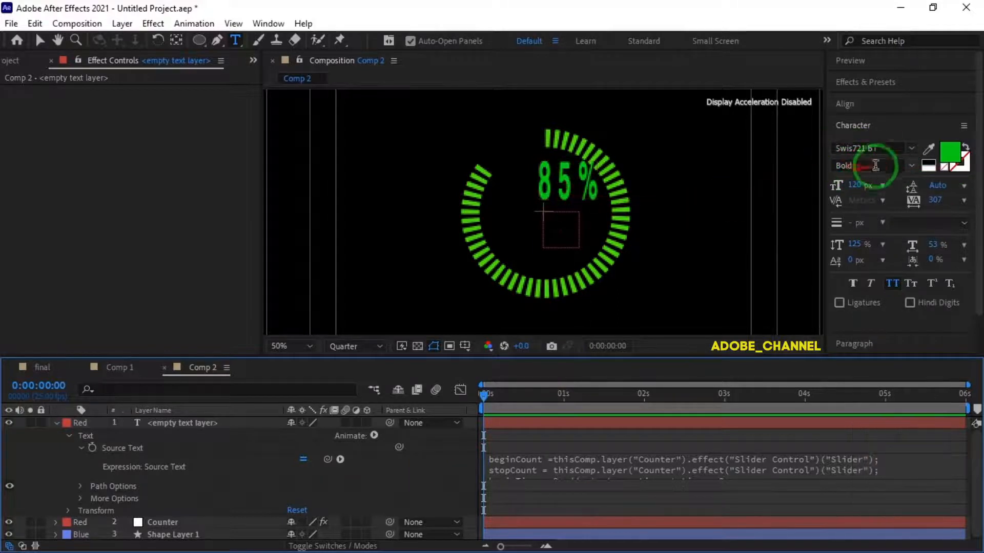
Hide the Title/Action Safe guides, return to the Selection tool and collapse the text layer's properties
click(565, 210)
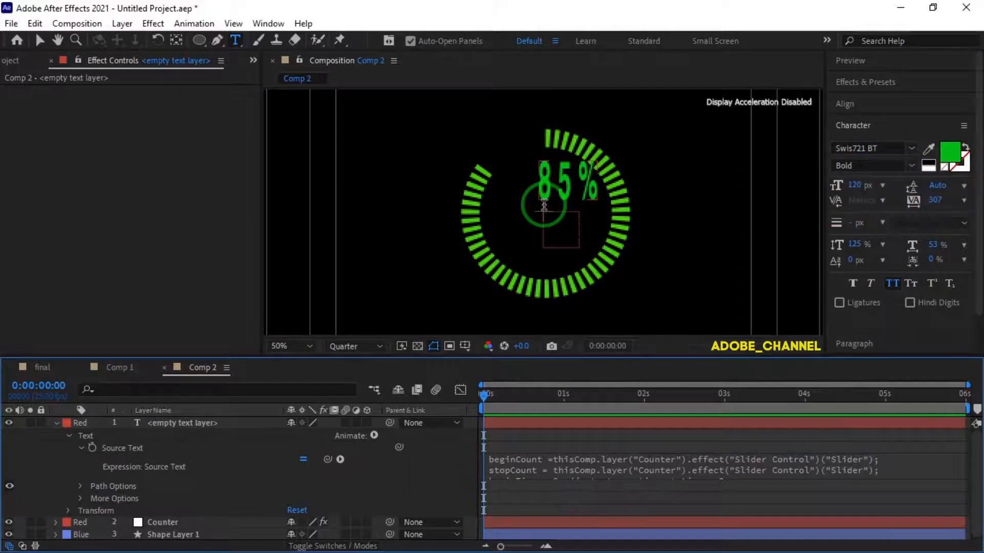
click(464, 346)
click(507, 360)
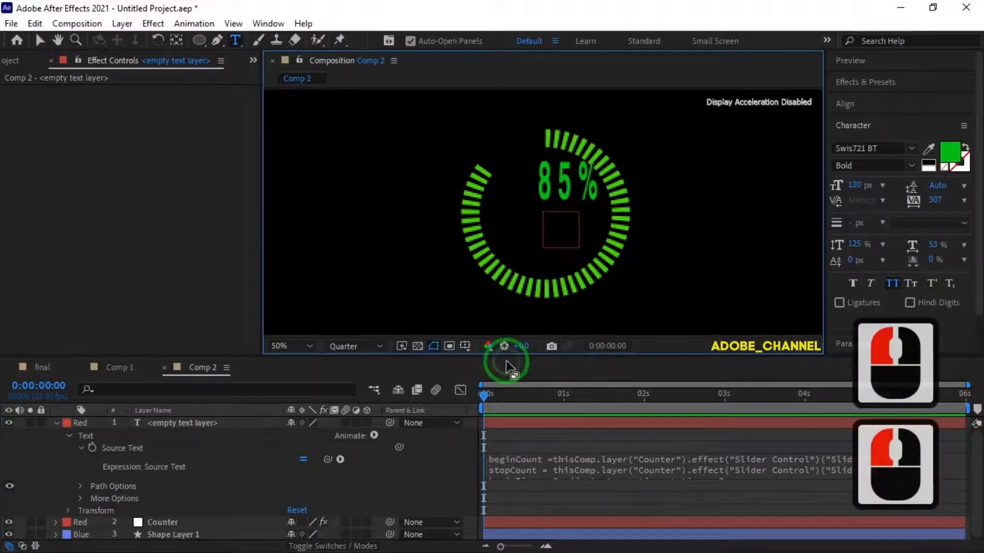
click(39, 40)
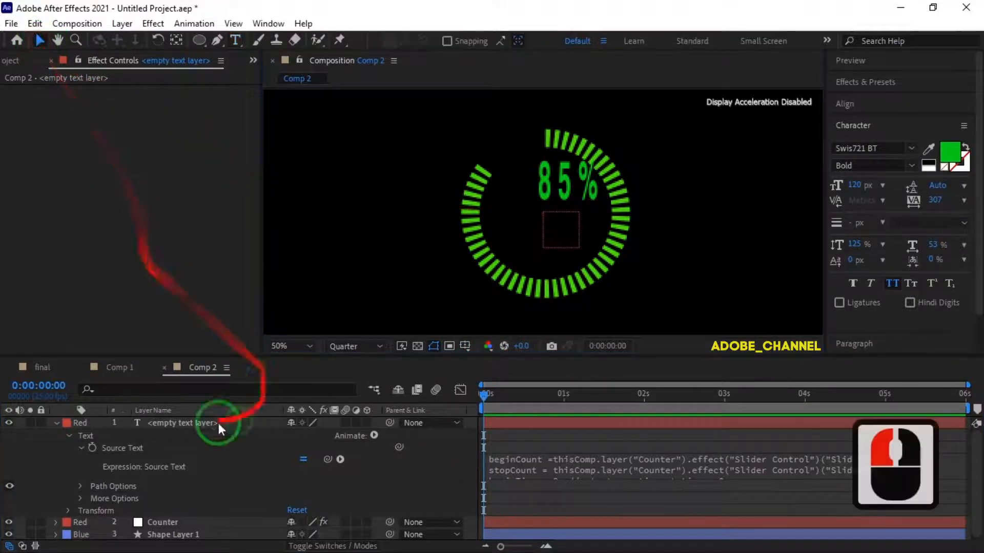
click(56, 423)
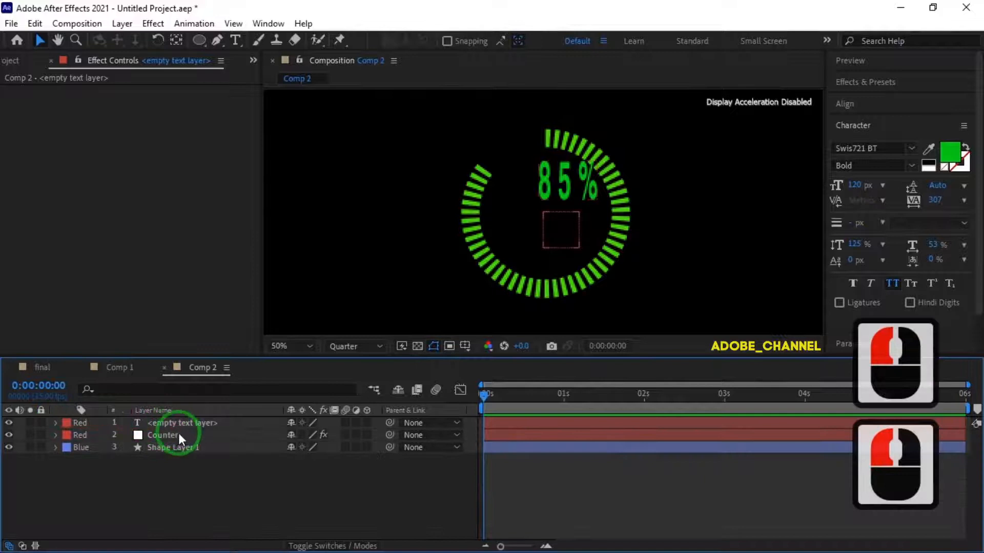
Test the Counter layer's Slider and move the percentage text into the middle of the dashed ring
click(178, 435)
mouse_move(150, 108)
mouse_down()
mouse_move(164, 99)
mouse_move(121, 116)
mouse_move(160, 116)
mouse_up()
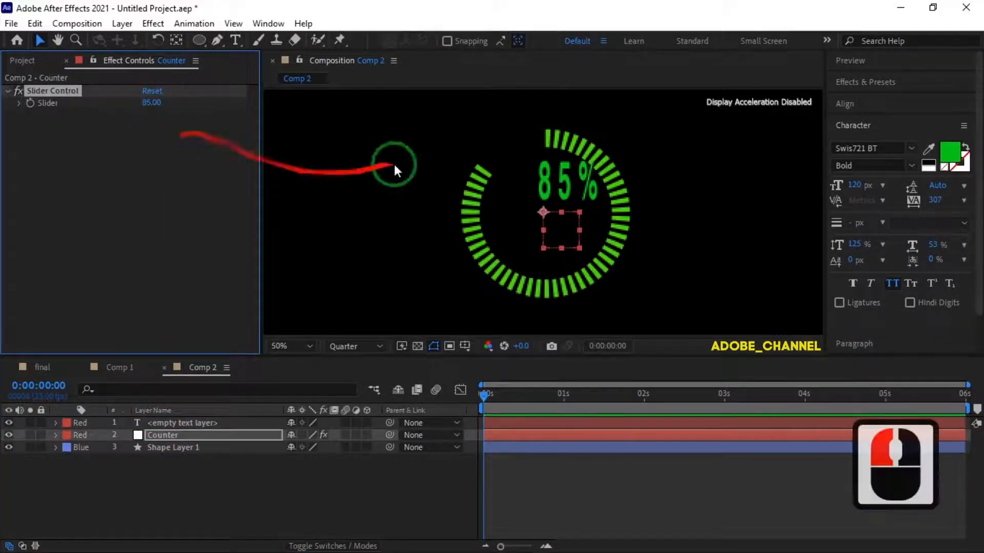
mouse_move(552, 191)
mouse_down()
mouse_move(528, 194)
mouse_move(546, 208)
mouse_up()
click(663, 303)
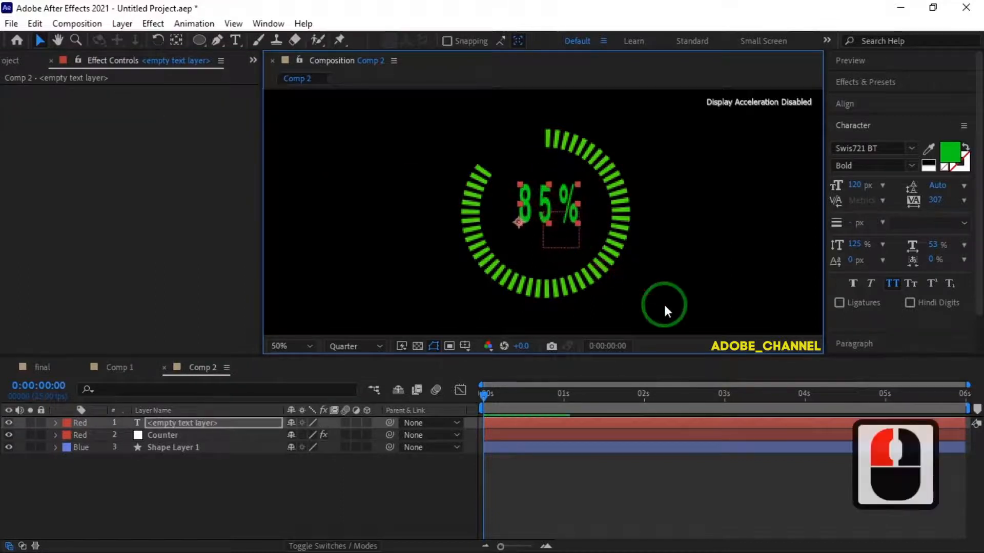
Enable keyframing for the Counter layer's Slider at 0:00:00:00 and set its value to 0
click(187, 436)
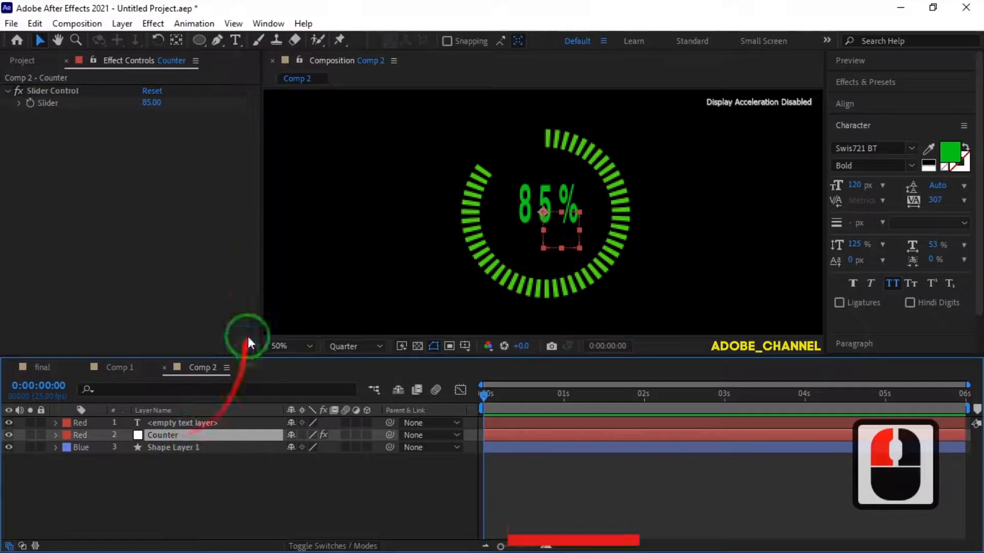
click(28, 102)
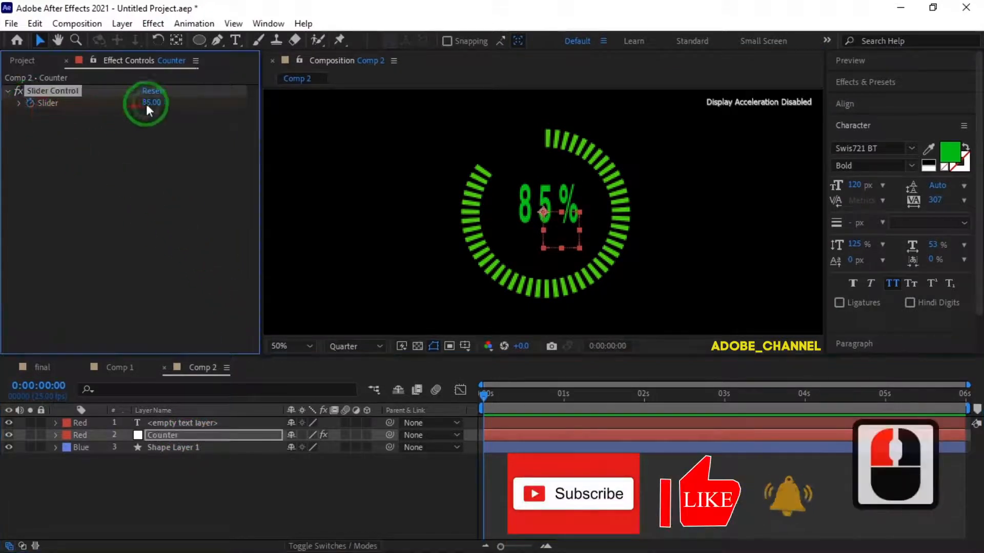
click(150, 103)
text(0)
key(Return)
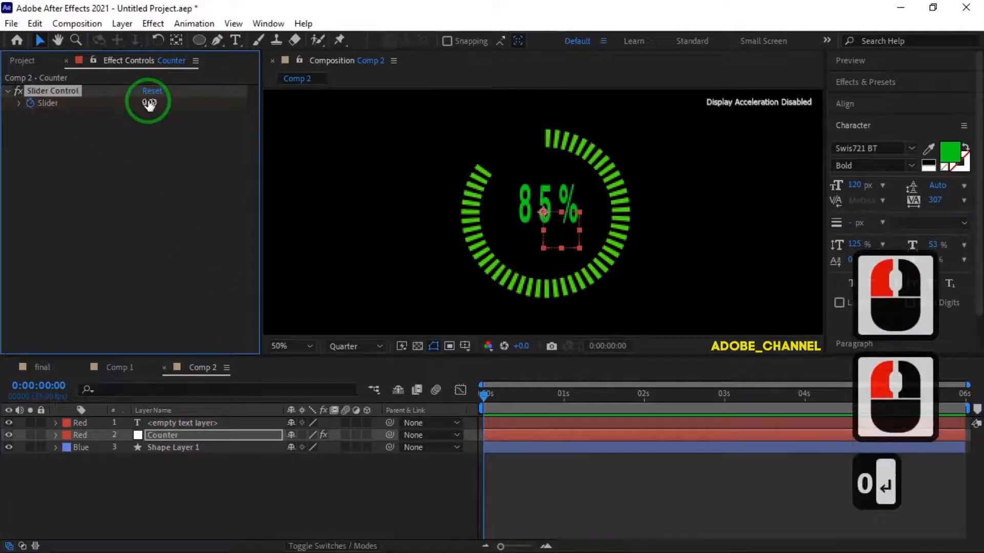
Keyframe the Counter layer's Slider at 100 at 0:00:03:00
drag(484, 395, 727, 413)
click(150, 103)
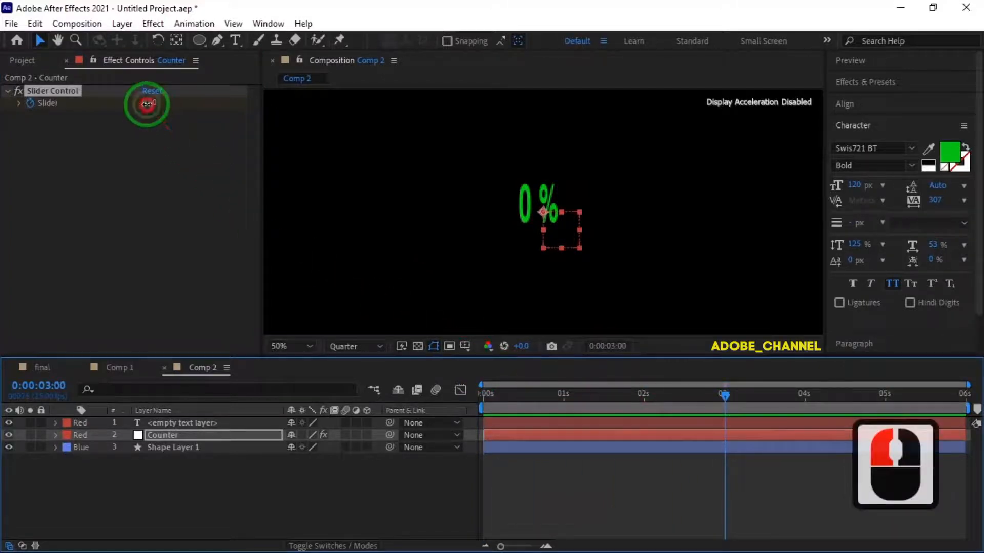
text(100)
key(Return)
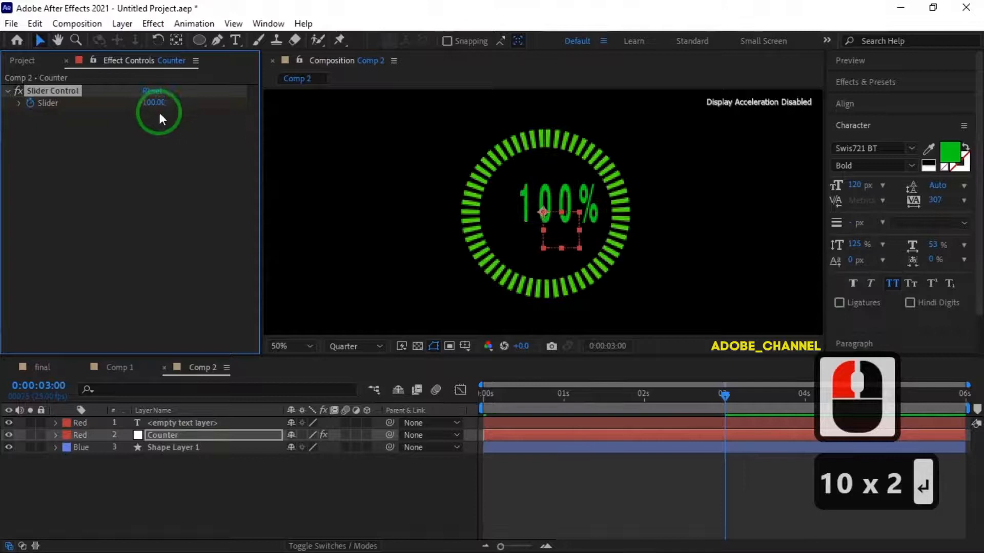
click(724, 395)
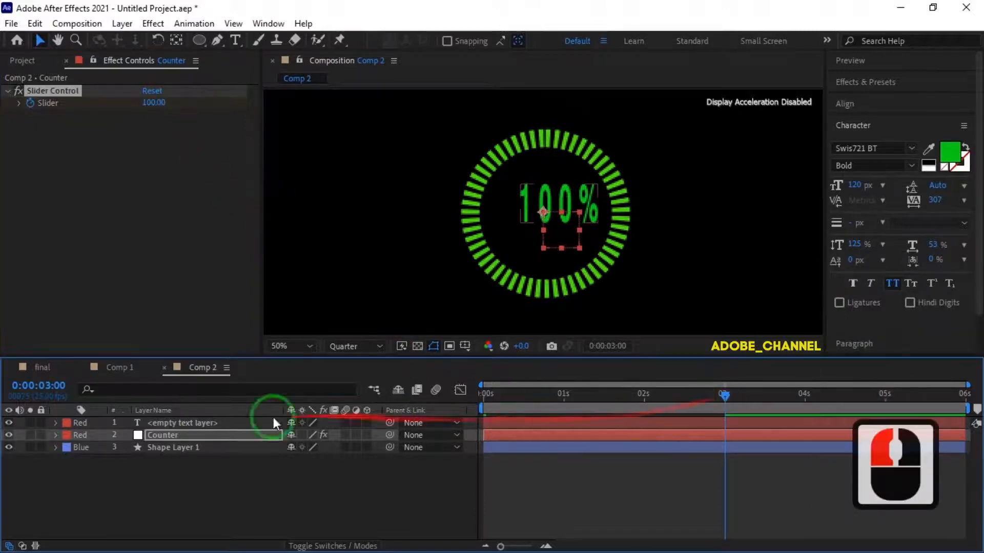
Reveal the text layer's Position and add its first keyframe at 0:00:02:24
click(203, 422)
key(p)
click(644, 421)
click(723, 397)
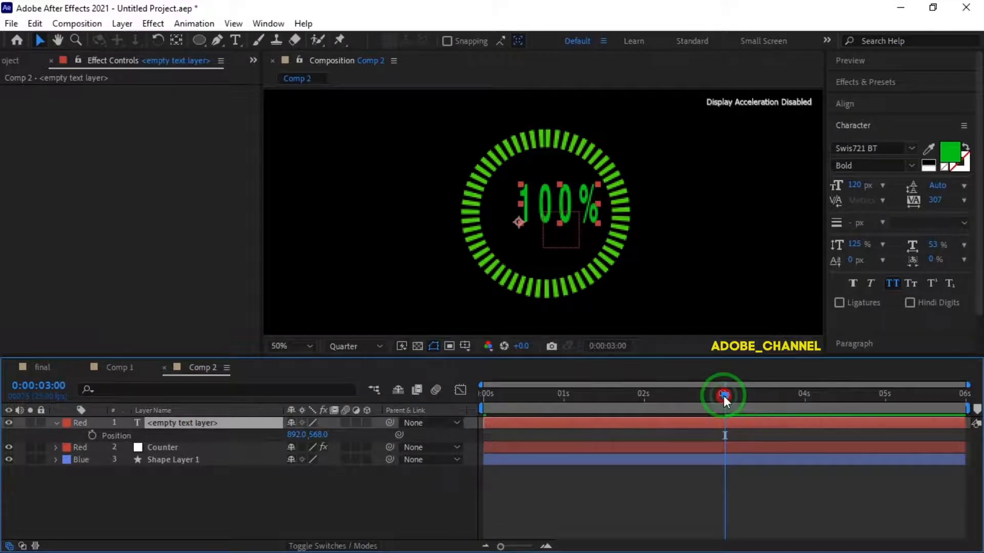
drag(723, 396, 721, 396)
click(92, 435)
At 0:00:03:00, set the text layer's X position to 864 to centre the three-digit percentage
click(723, 396)
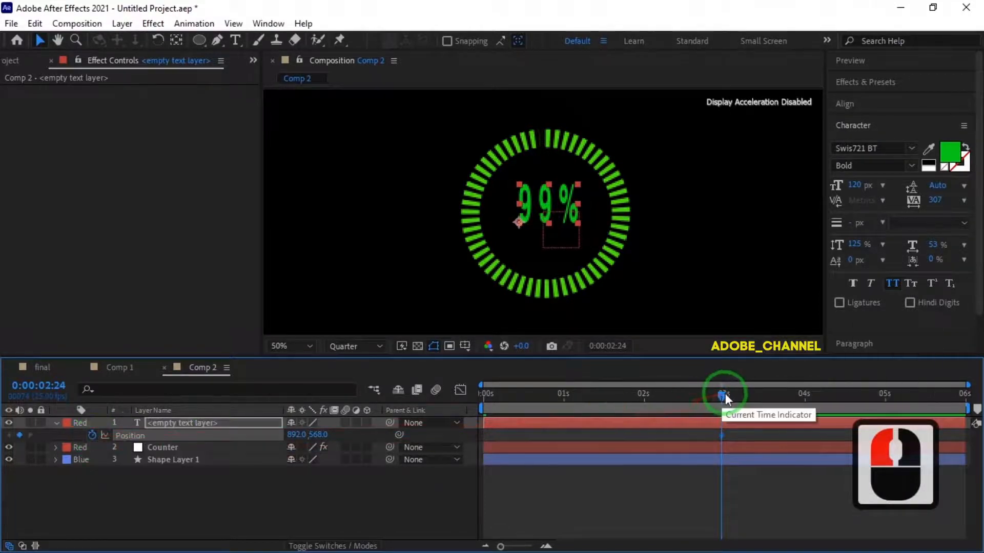
drag(725, 398, 725, 395)
click(297, 436)
drag(297, 435, 279, 436)
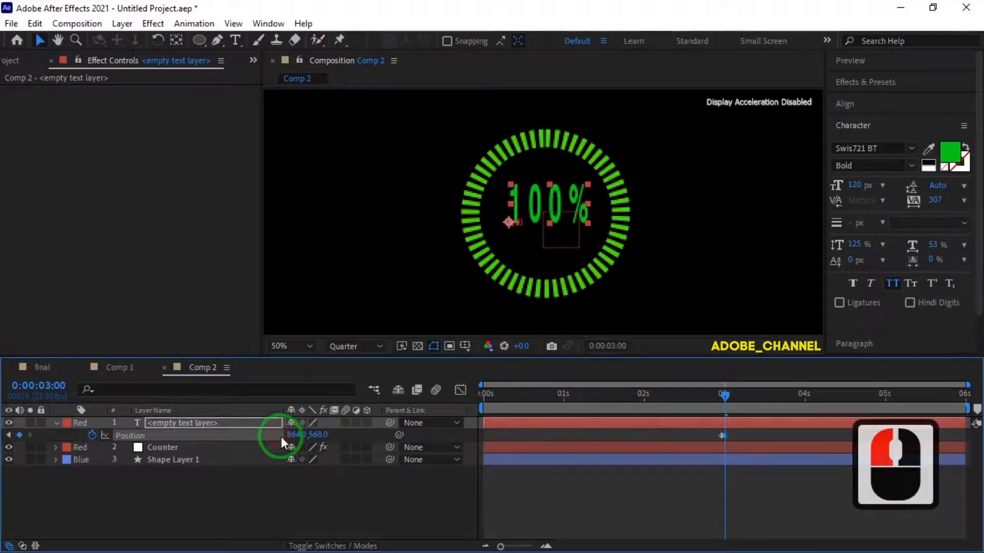
Set the percentage text's font size to 102 px and fine-tune its X position at 0:00:03:00
drag(857, 189, 846, 188)
drag(296, 435, 307, 435)
drag(724, 396, 472, 405)
click(57, 422)
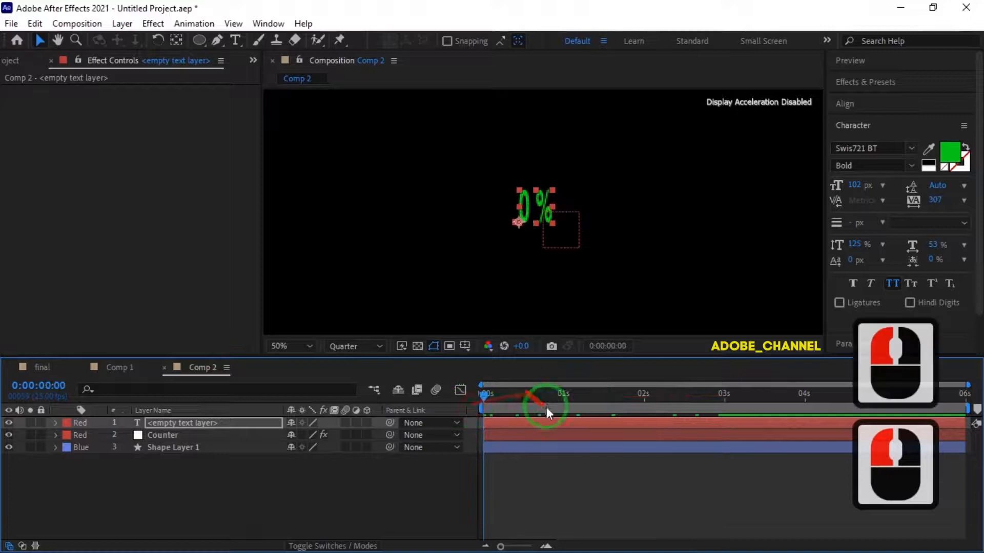
click(518, 472)
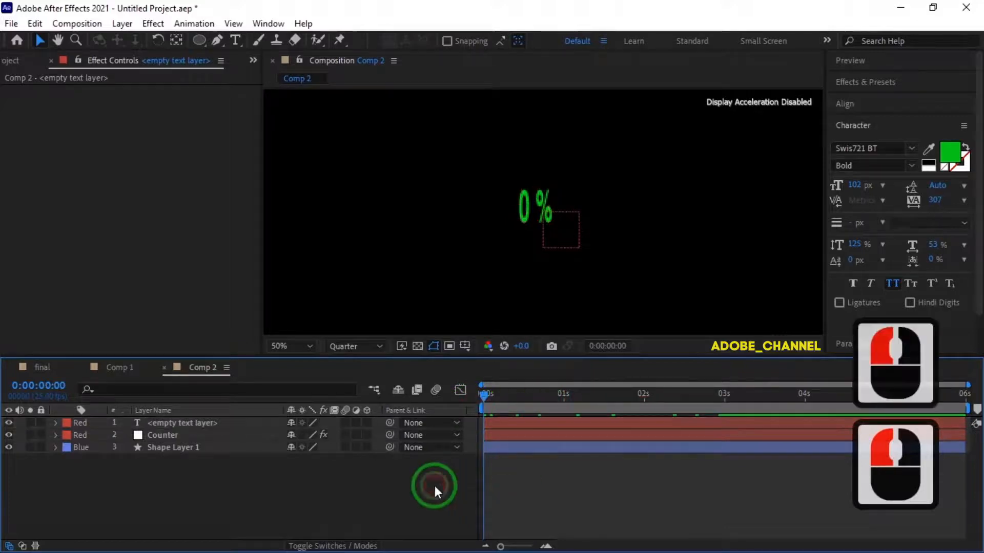
Duplicate Comp 2 in the project and open the duplicate composition
click(11, 60)
click(54, 205)
key(ctrl+d)
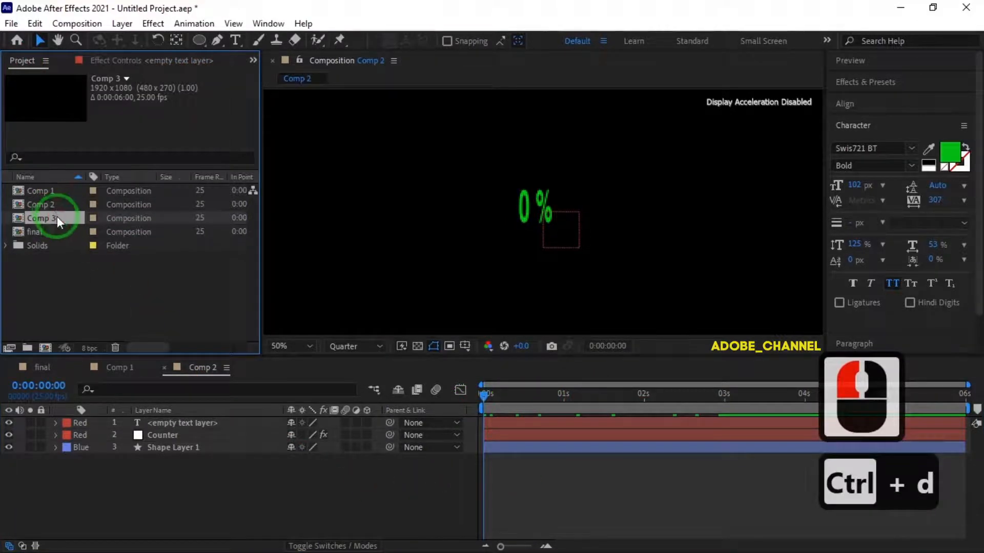
double_click(57, 217)
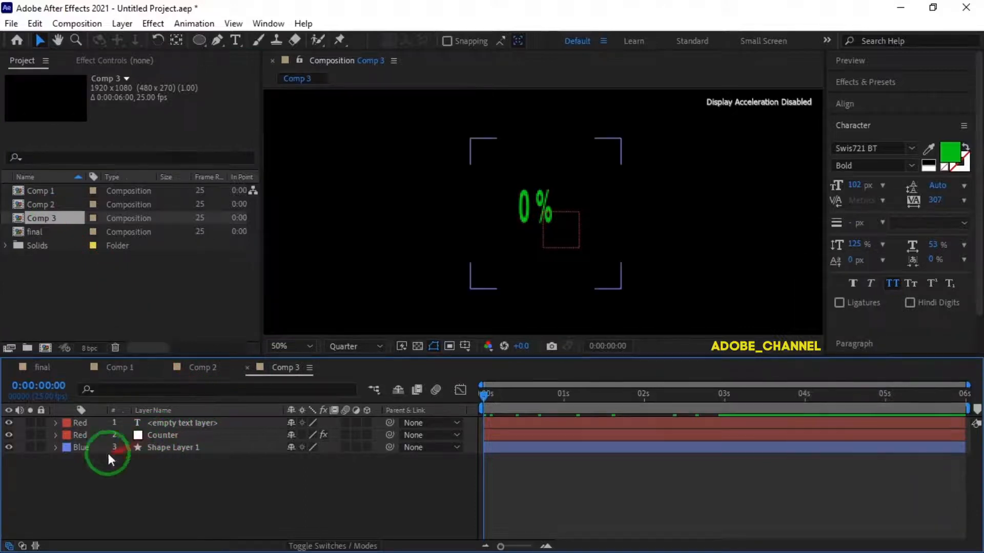
Swap the visible ring in Shape Layer 1 by showing Ellipse 2 and hiding Ellipse 1, and go to 0:00:00:17
click(57, 447)
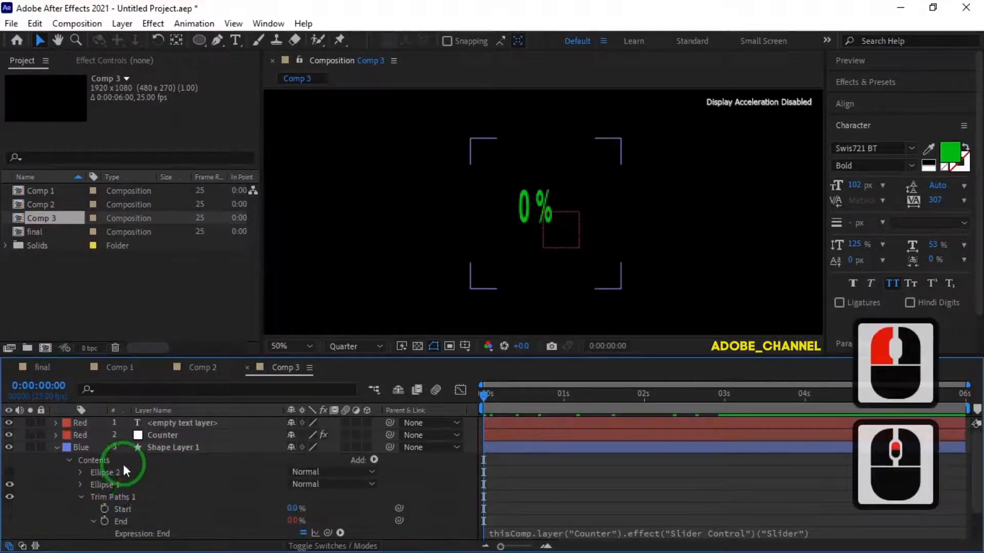
click(10, 472)
click(10, 484)
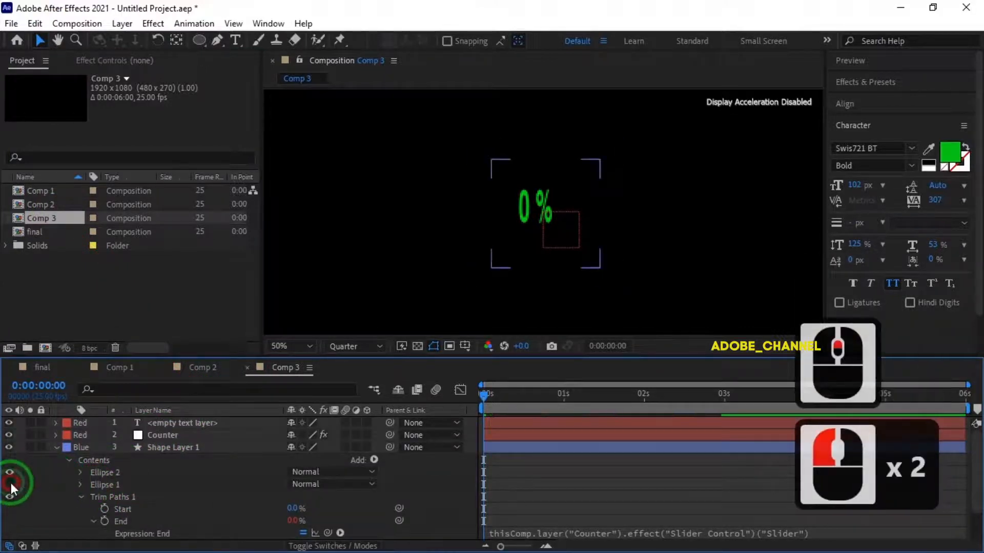
click(79, 484)
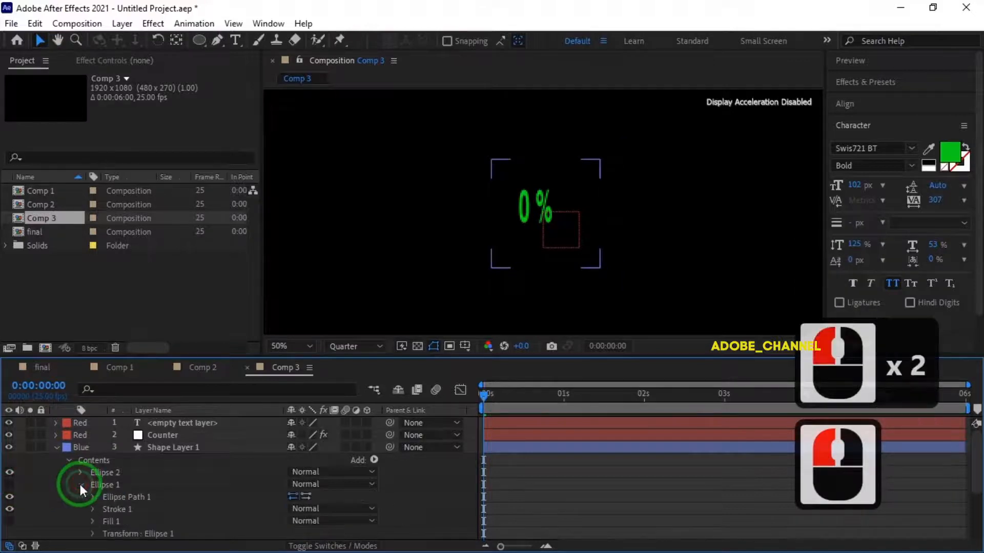
click(127, 470)
drag(481, 398, 536, 404)
Make Shape Layer 1 a 3D layer and set its Y Rotation to 180° to mirror the ring's direction
click(187, 447)
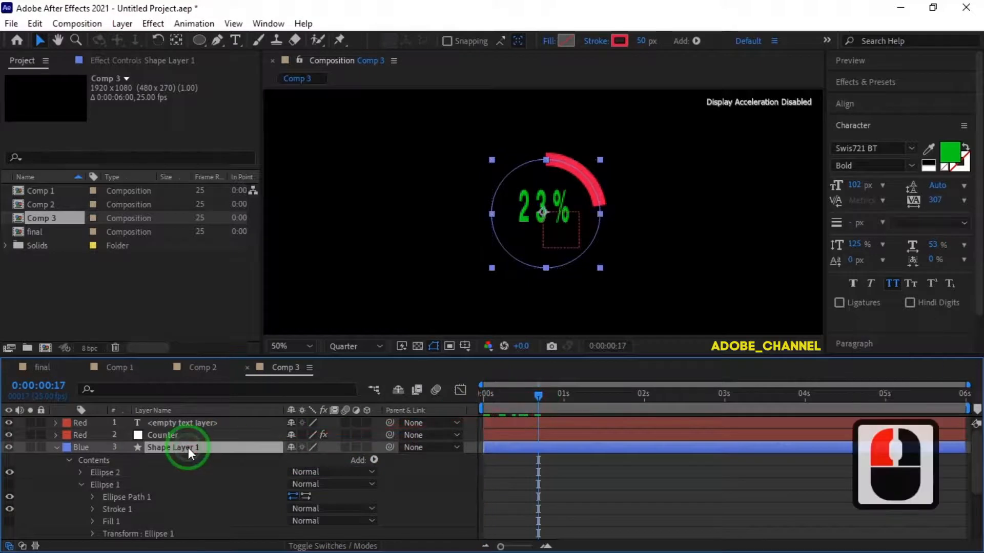
key(r)
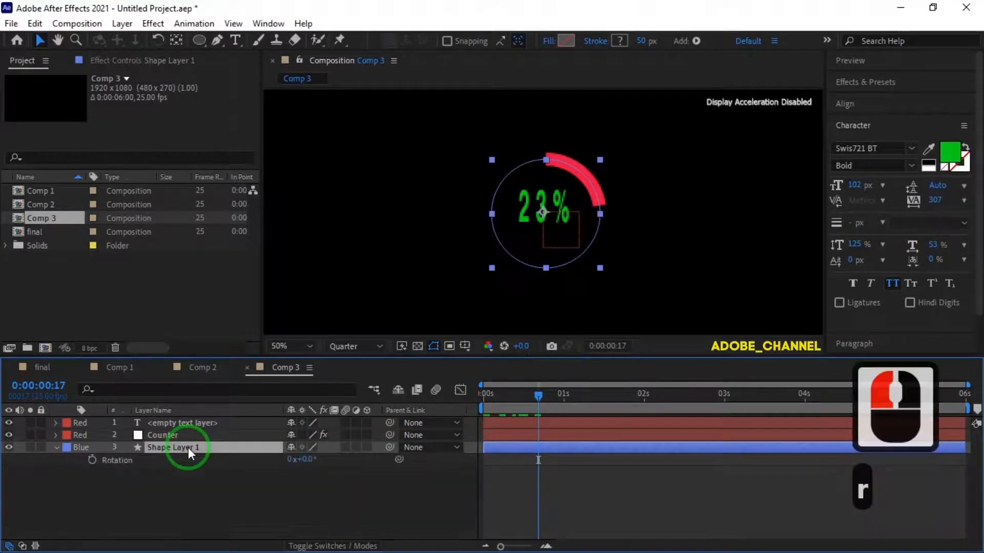
click(366, 447)
click(309, 483)
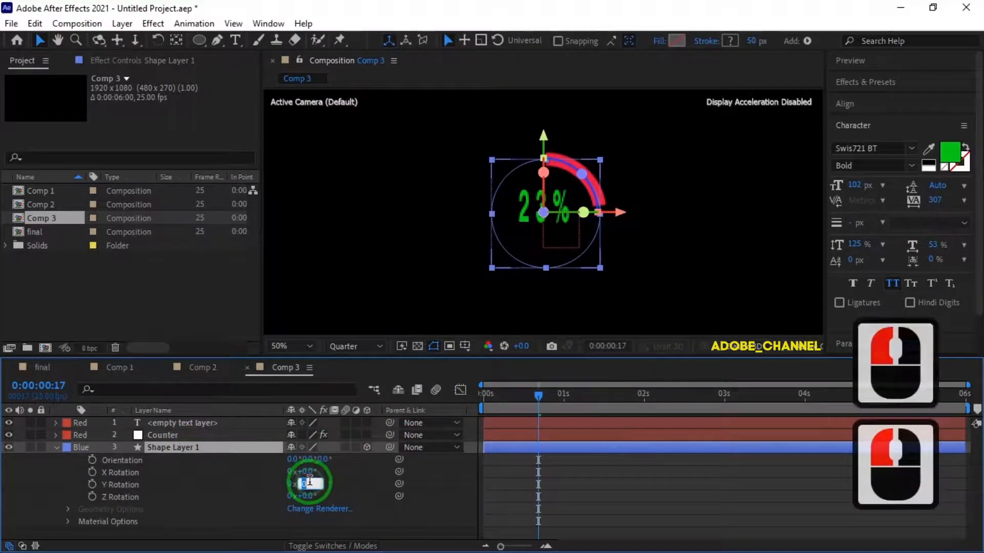
text(180)
key(Return)
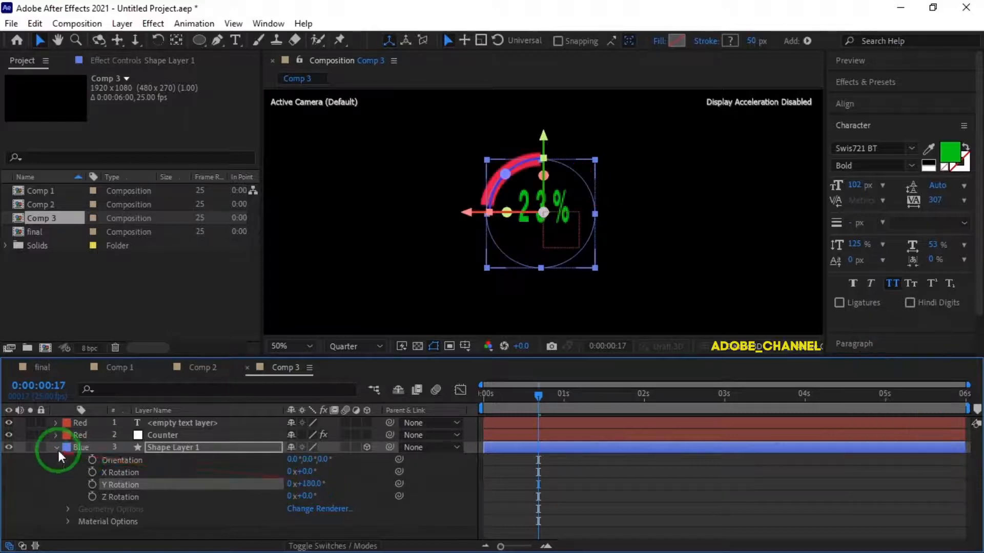
Hide Trim Paths 1 in Shape Layer 1 and add a second Trim Paths placed above it
click(57, 449)
click(57, 449)
click(67, 445)
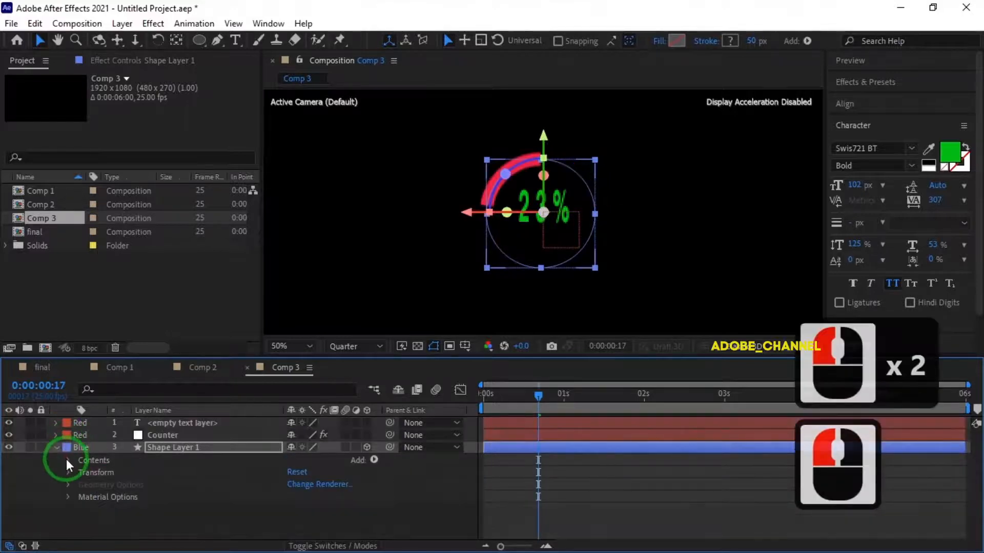
click(68, 463)
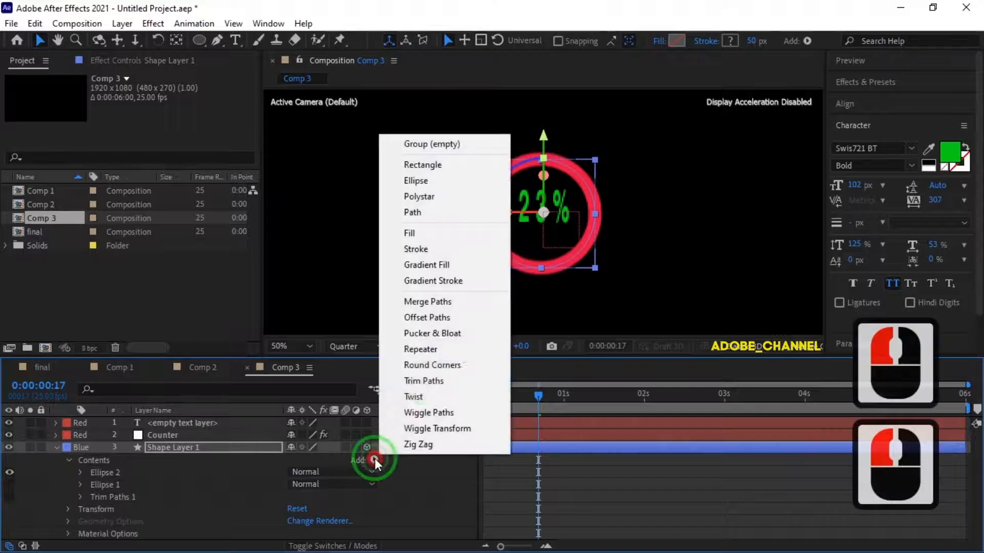
click(424, 381)
drag(109, 510, 111, 494)
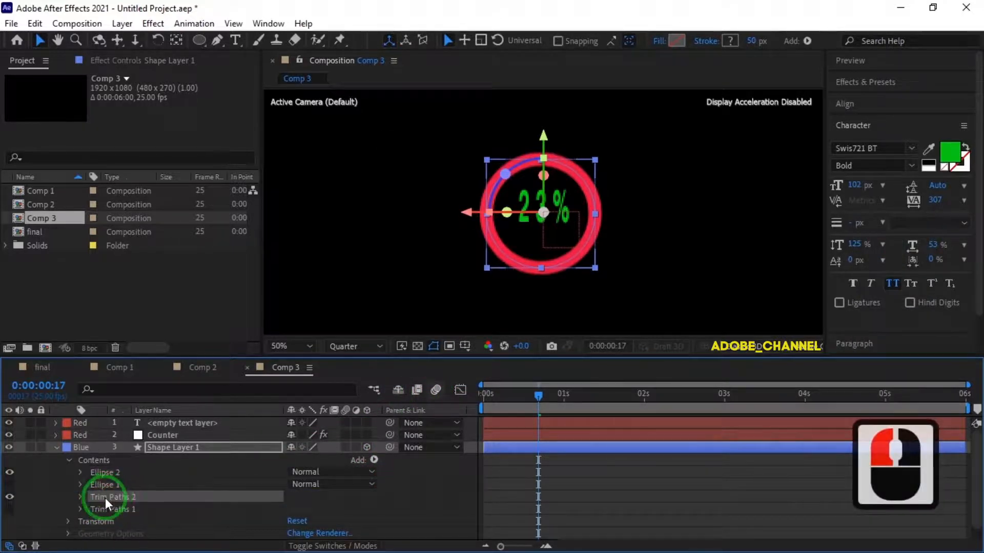
Remove the Counter slider's keyframes and drive Trim Paths 2's End with an expression linked to that Slider
click(80, 497)
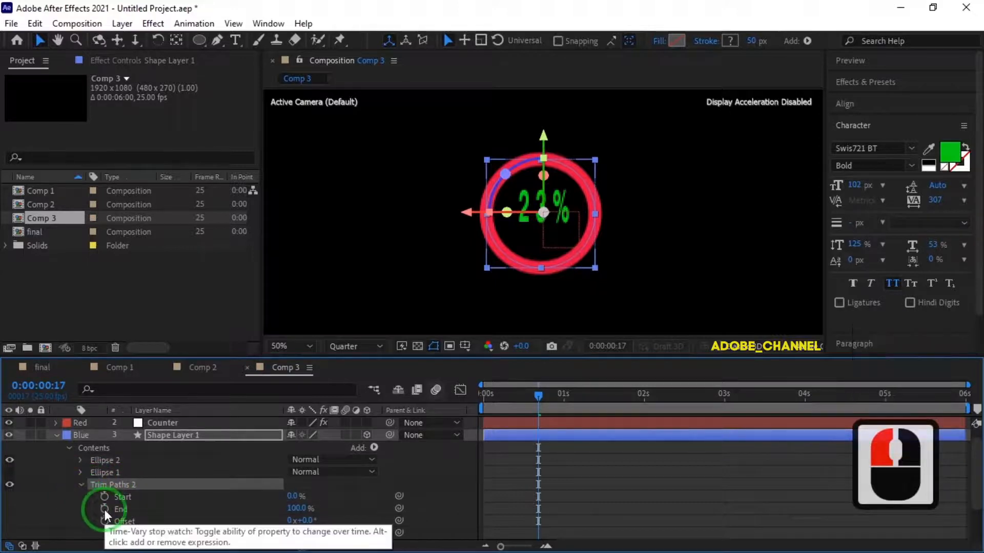
alt+click(105, 509)
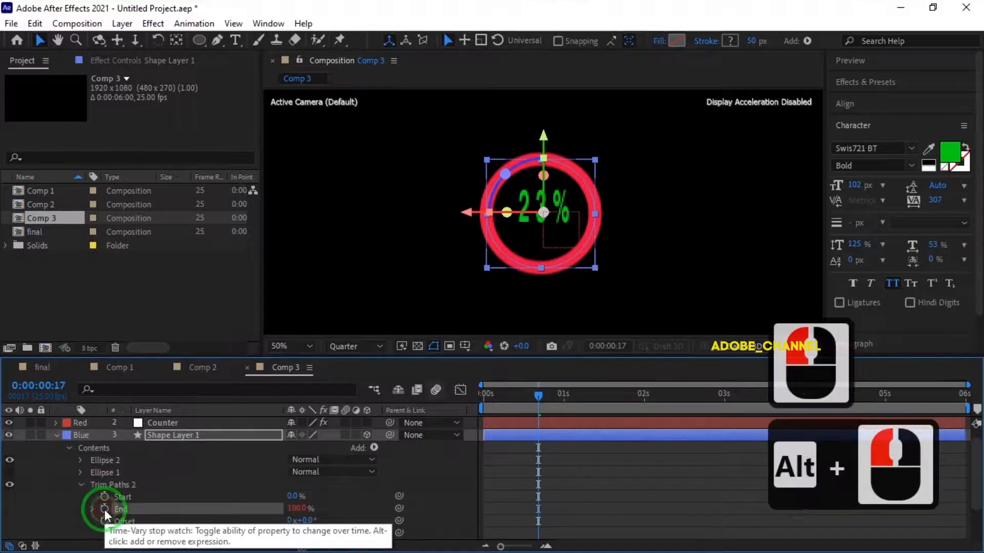
click(183, 422)
click(122, 61)
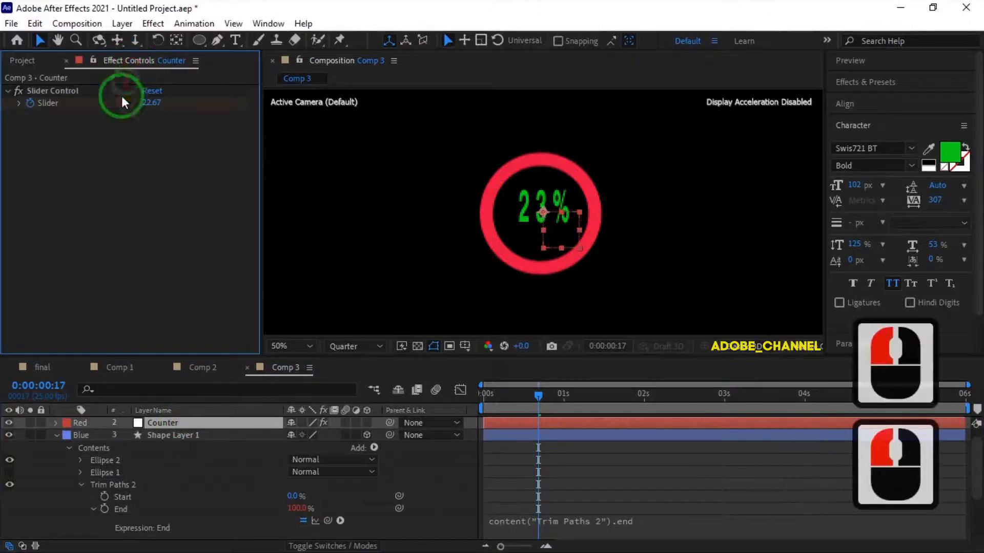
click(31, 103)
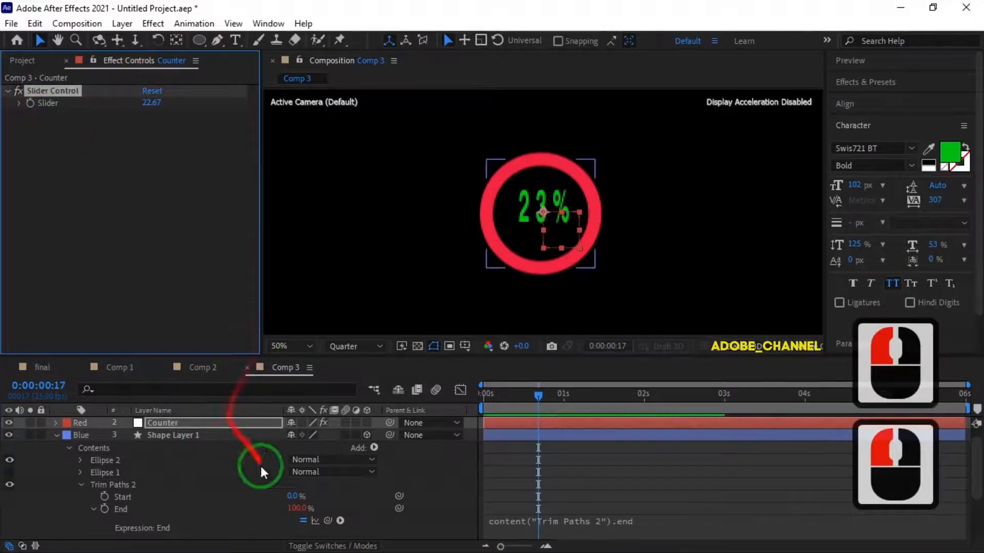
drag(328, 520, 51, 99)
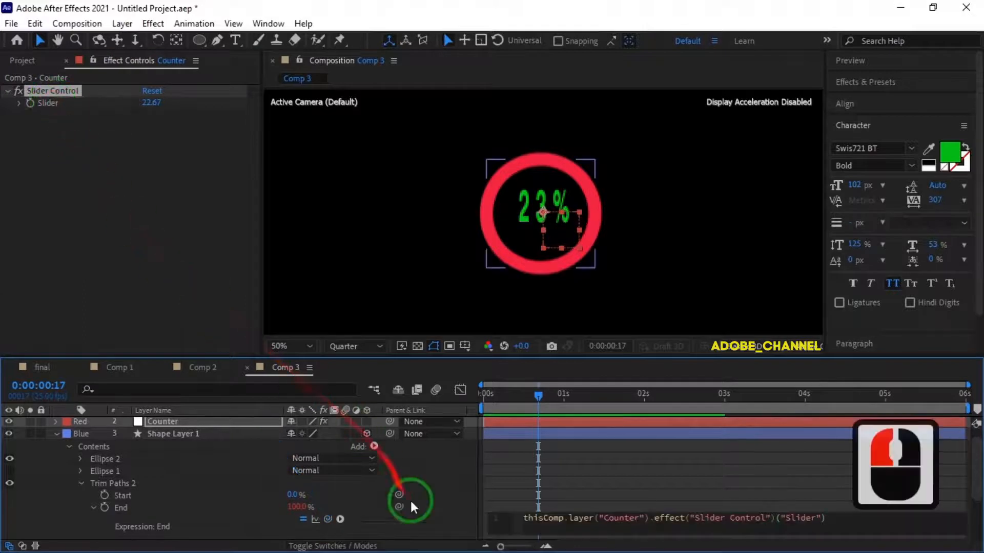
click(419, 524)
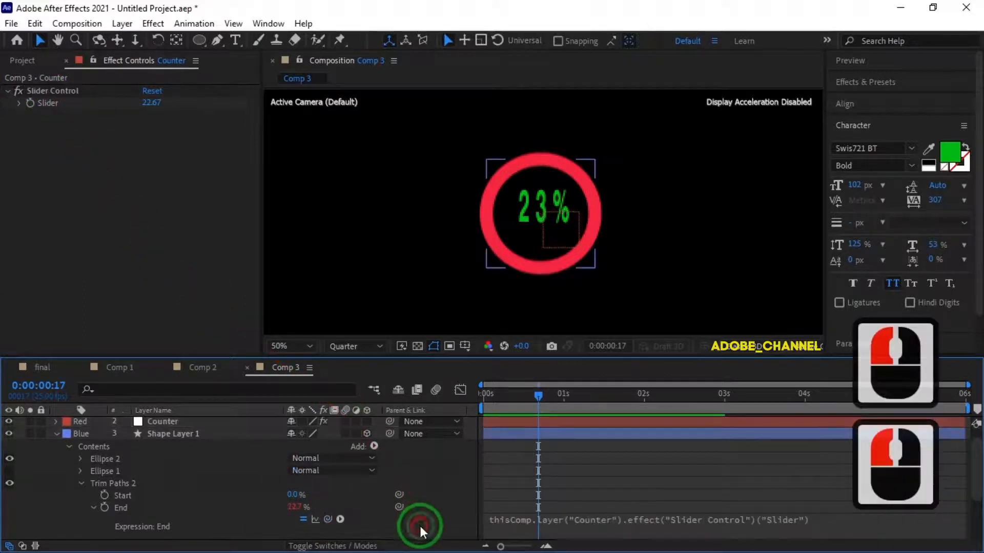
click(56, 433)
scroll(244, 485, up, 2)
Recolour the percentage text with the red sampled from the ring
click(210, 422)
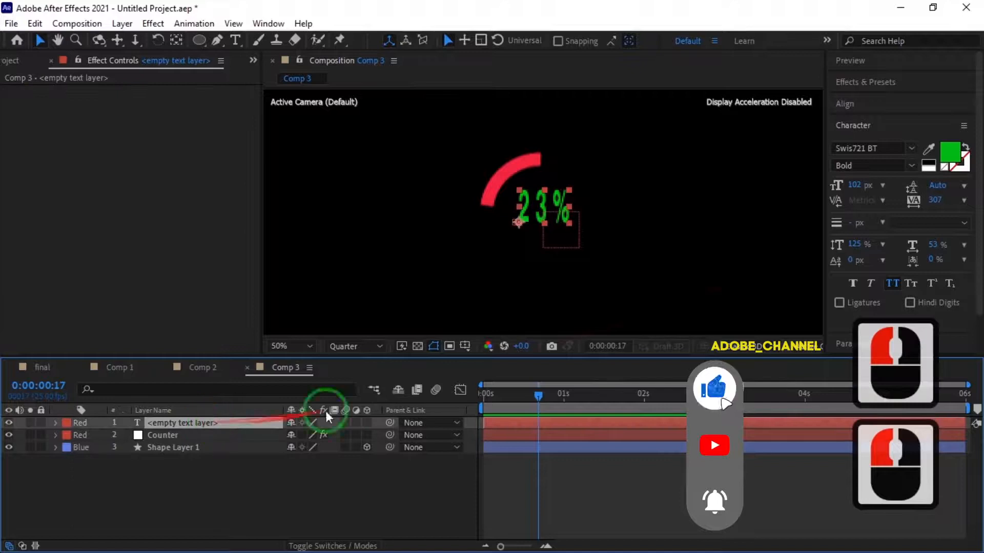
click(954, 162)
click(940, 239)
click(506, 173)
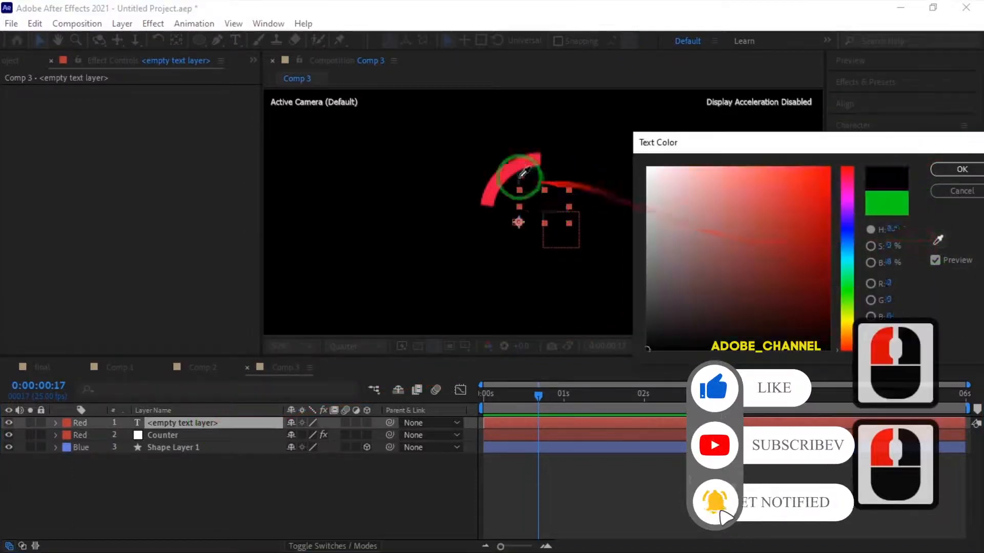
click(960, 169)
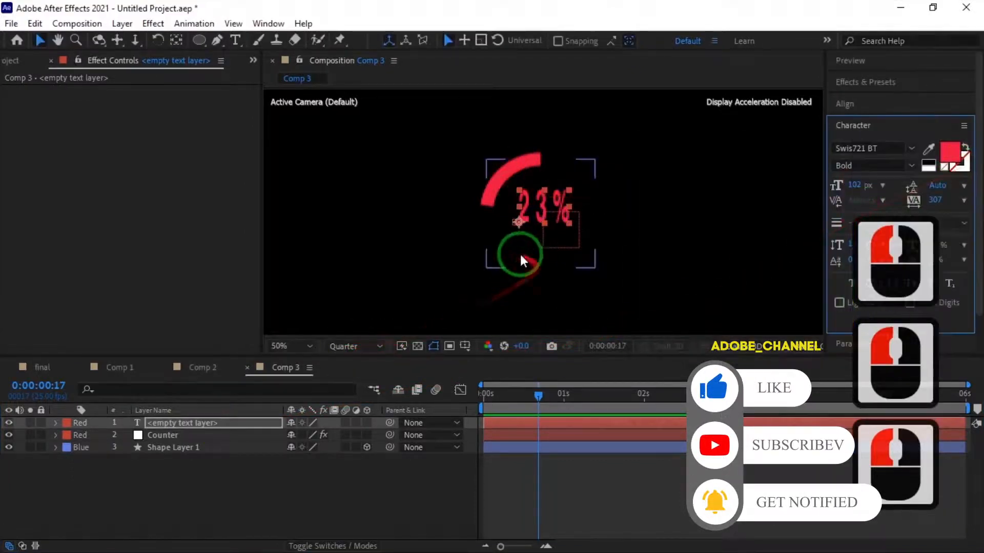
Set the percentage text's font size to 80 px
click(855, 184)
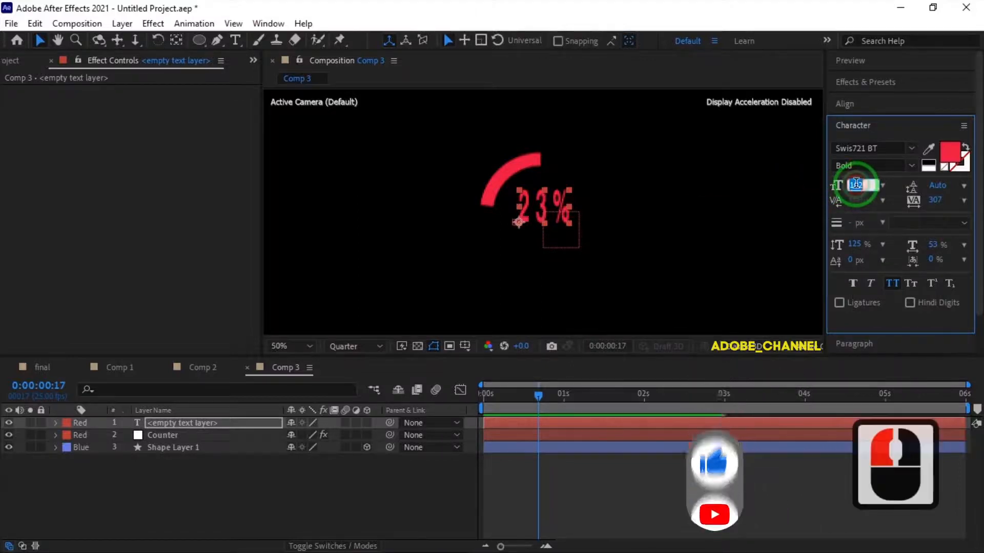
text(80)
key(Return)
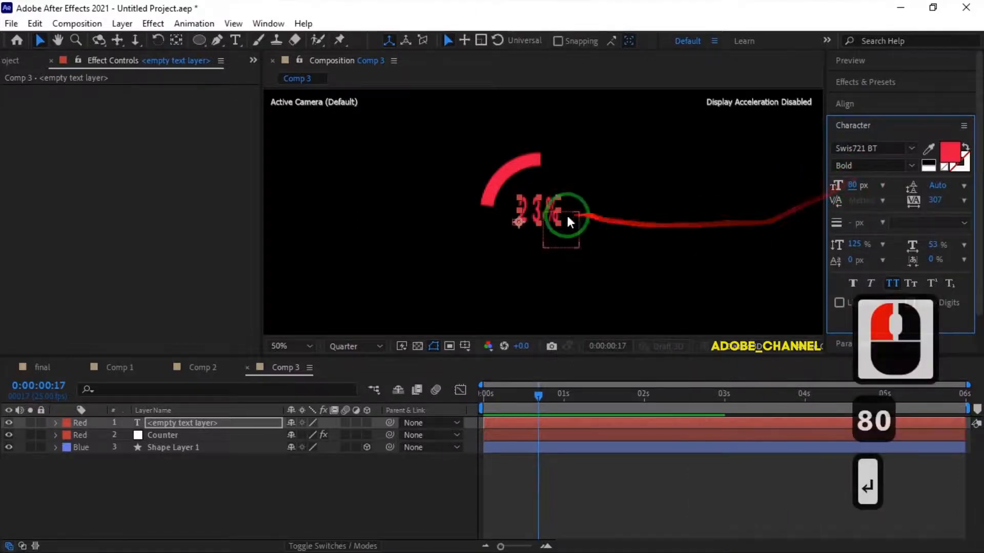
Move the percentage text lower inside the ring at 0:00:00:17, to about position 918, 626
drag(519, 223, 527, 245)
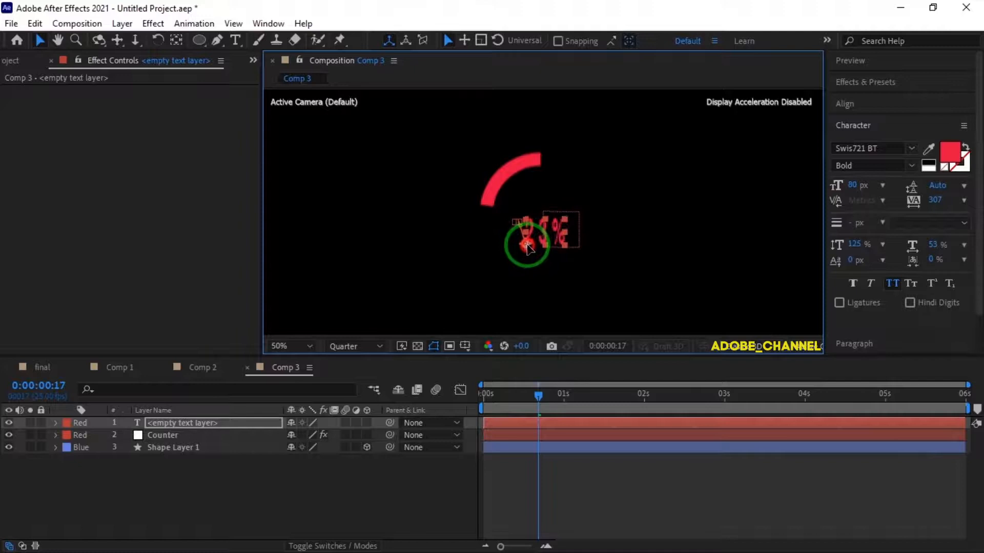
click(266, 370)
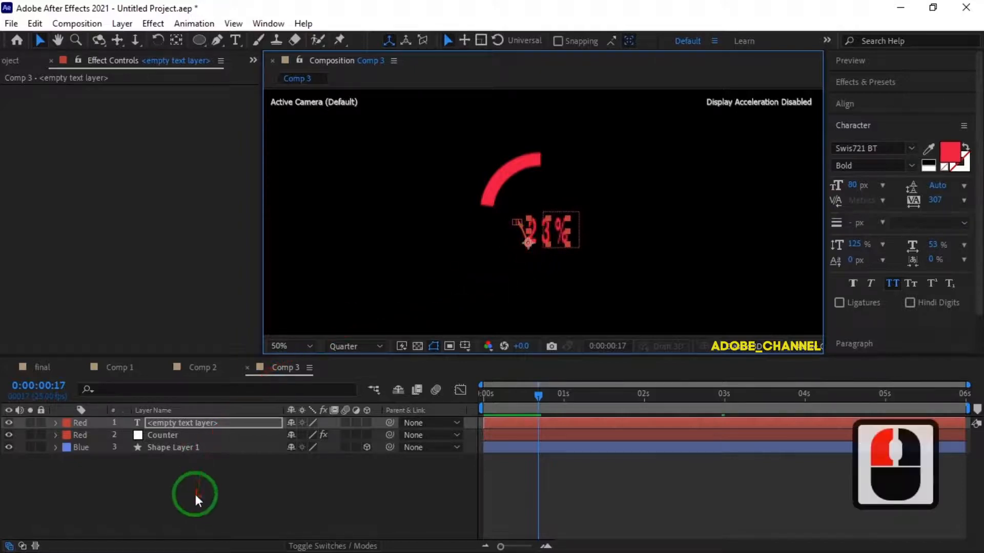
click(194, 492)
Replace the text layer's Source Text expression with the copied counting expression that uses countDur = 5 and Math.round(linear(...))
click(157, 423)
click(56, 424)
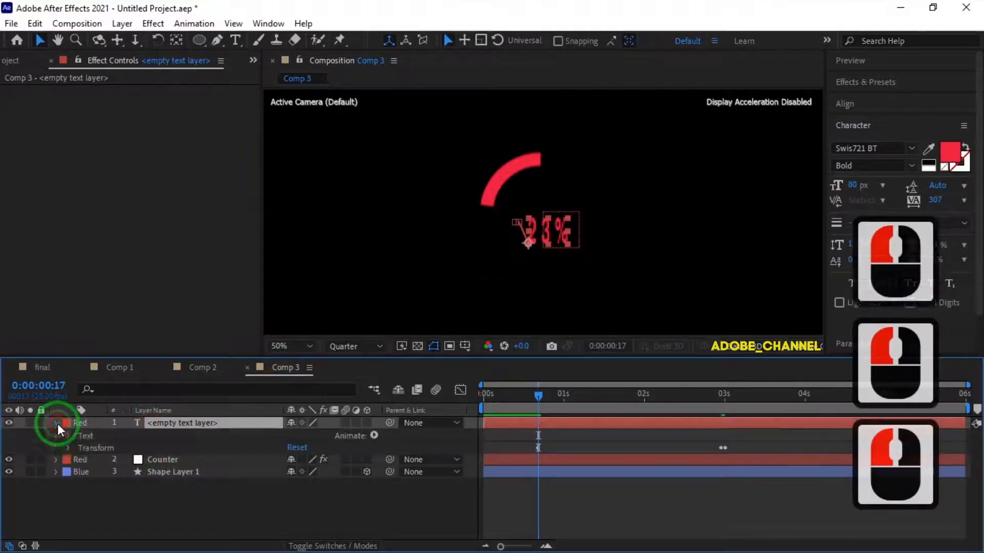
click(69, 435)
alt+click(92, 449)
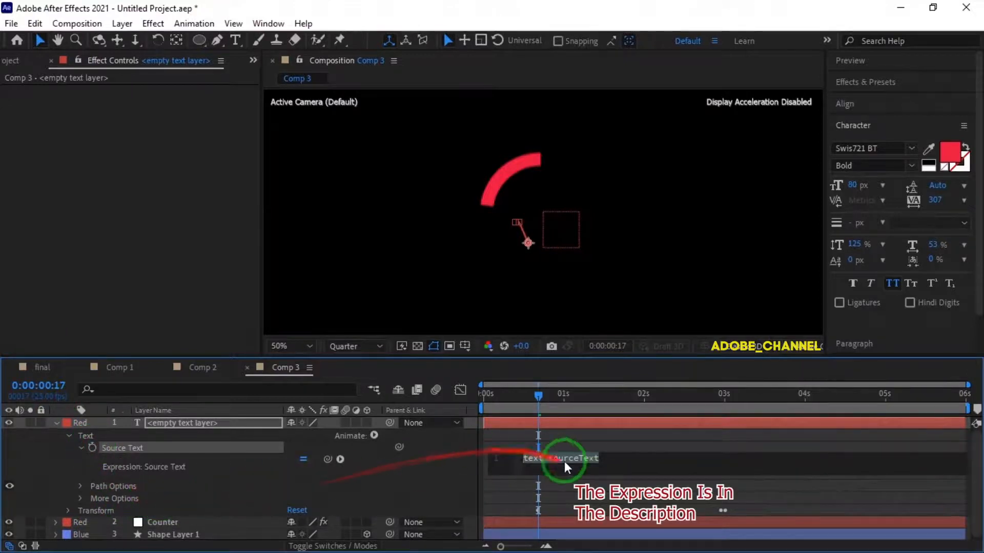
key(Delete)
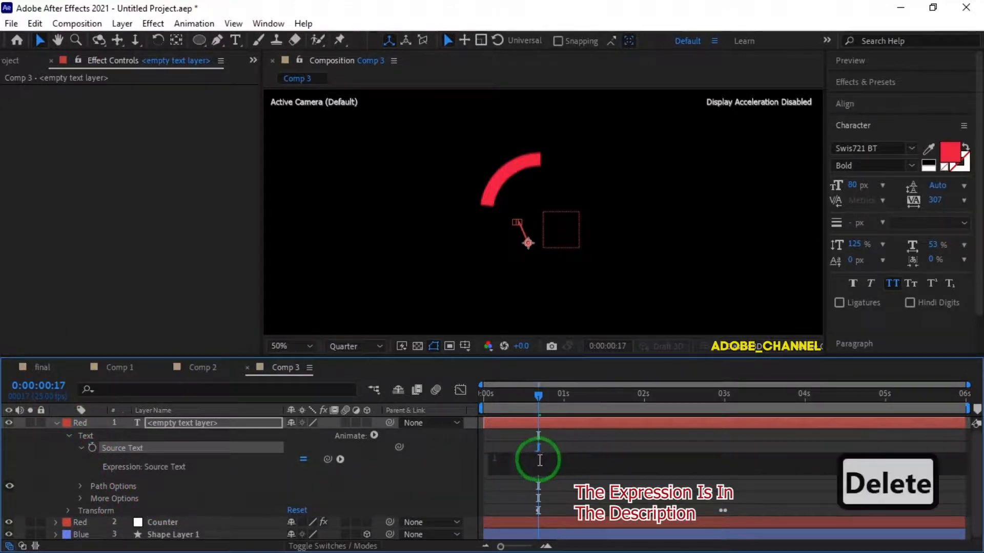
right_click(532, 462)
click(572, 423)
click(435, 482)
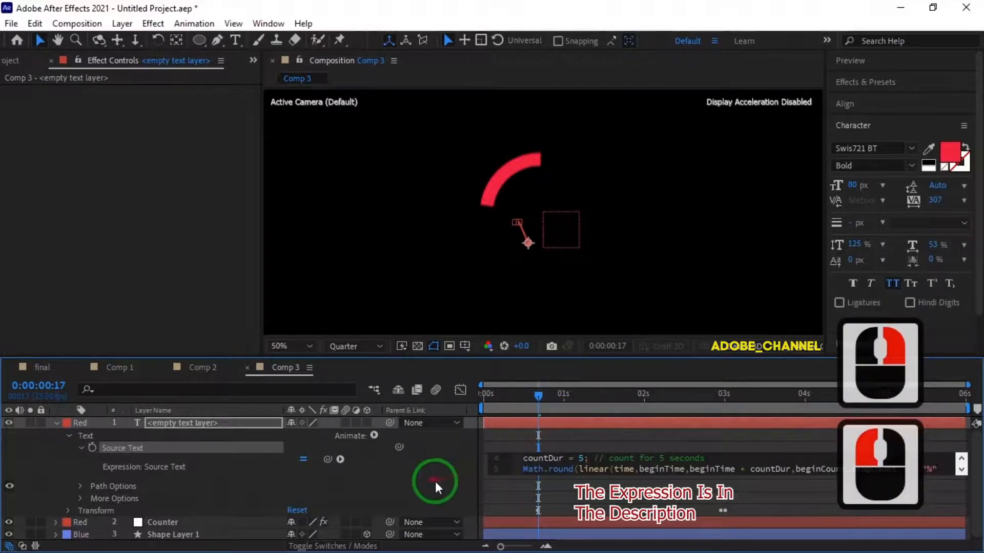
click(56, 422)
Test the Counter slider, then keyframe it at 0:00:00:00 with a value of 100
click(171, 434)
drag(148, 105, 216, 111)
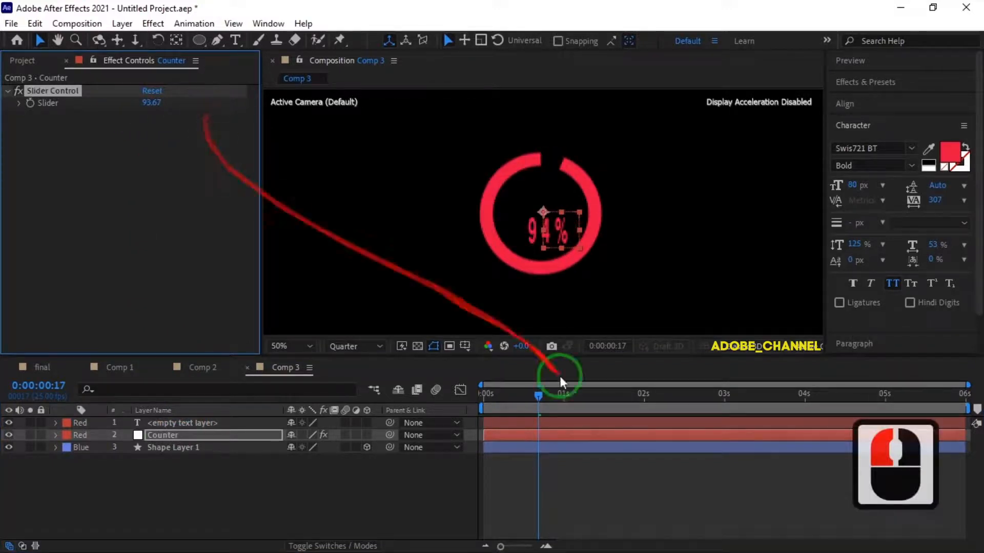
drag(533, 399, 477, 395)
click(31, 104)
click(152, 103)
text(100)
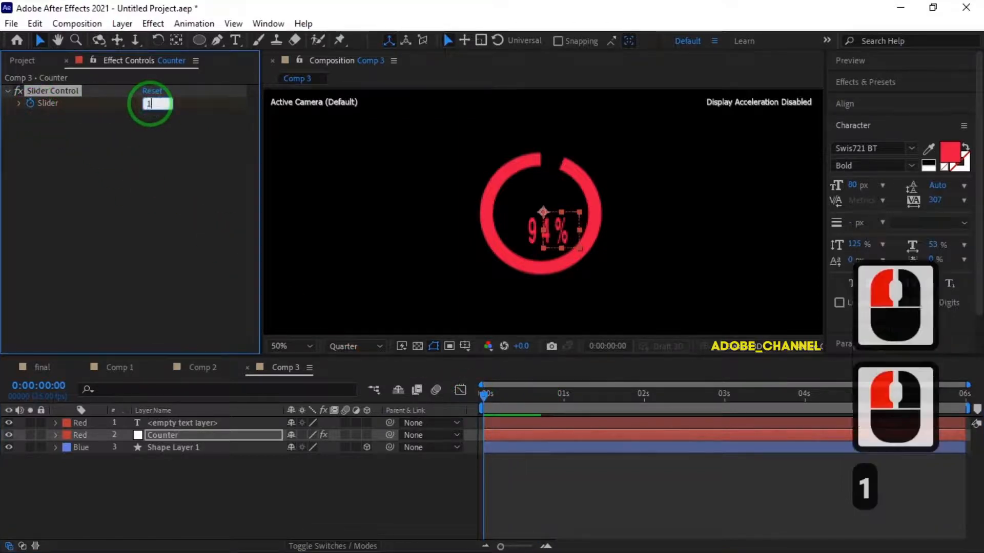
key(Return)
Set the Counter slider to 0 at 0:00:03:00 and scrub the timeline to check the countdown
click(497, 397)
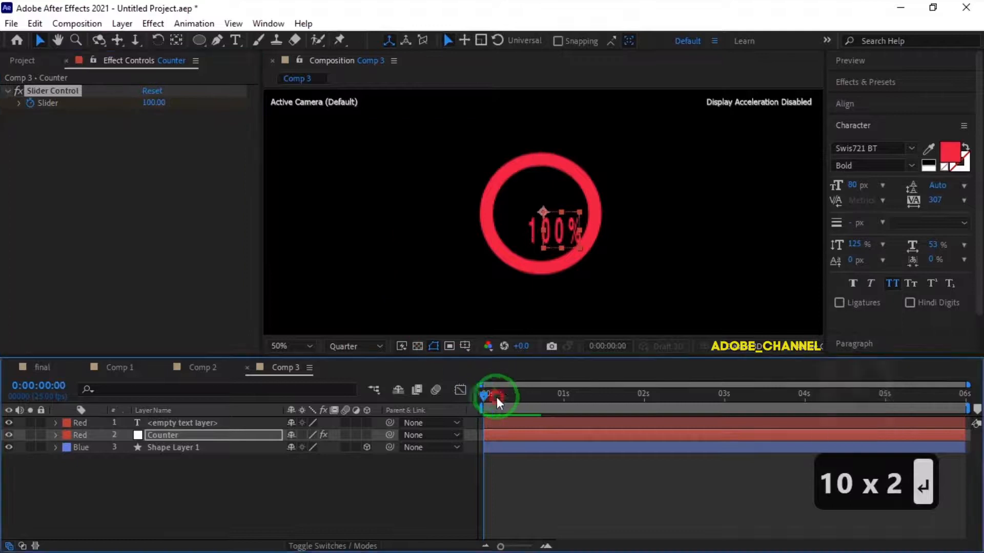
click(722, 407)
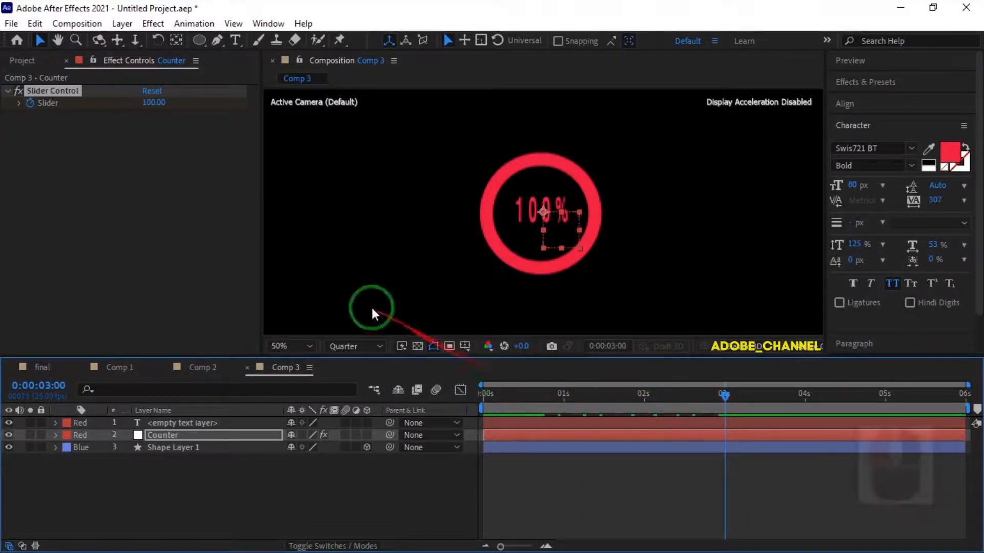
click(154, 104)
text(0)
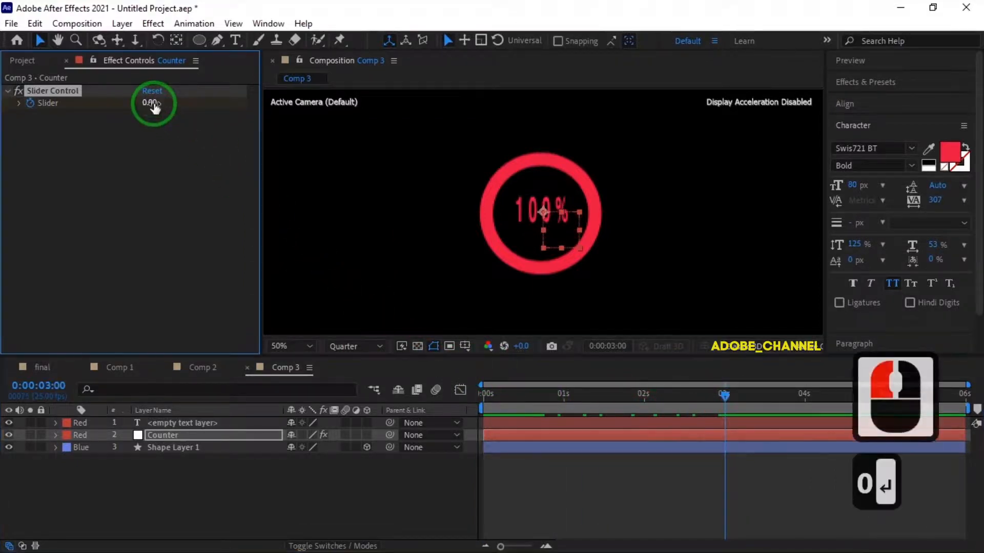
key(Return)
click(729, 396)
drag(730, 393, 539, 399)
drag(465, 398, 724, 410)
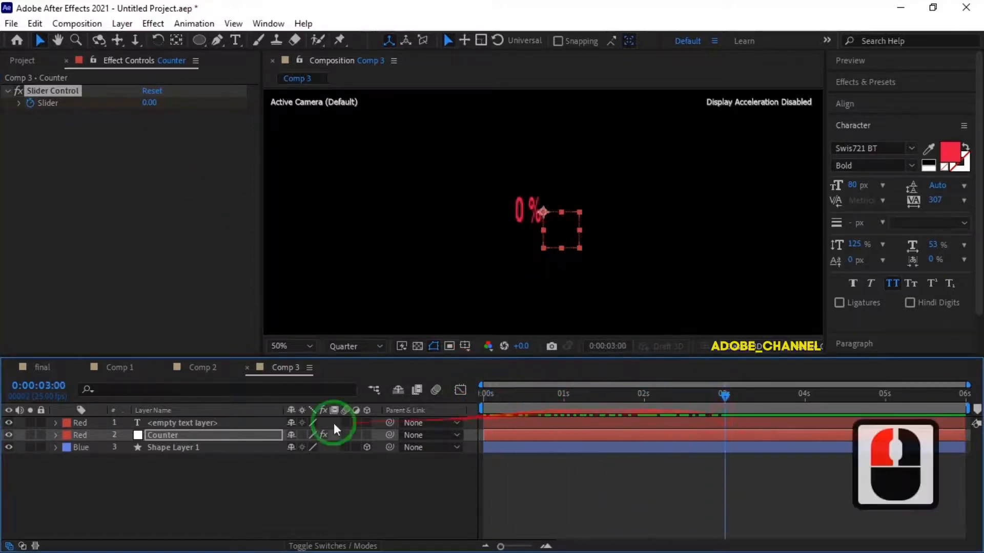
Reveal the text layer's Position and delete its keyframe at 0:00:00:17
click(203, 423)
key(p)
click(490, 397)
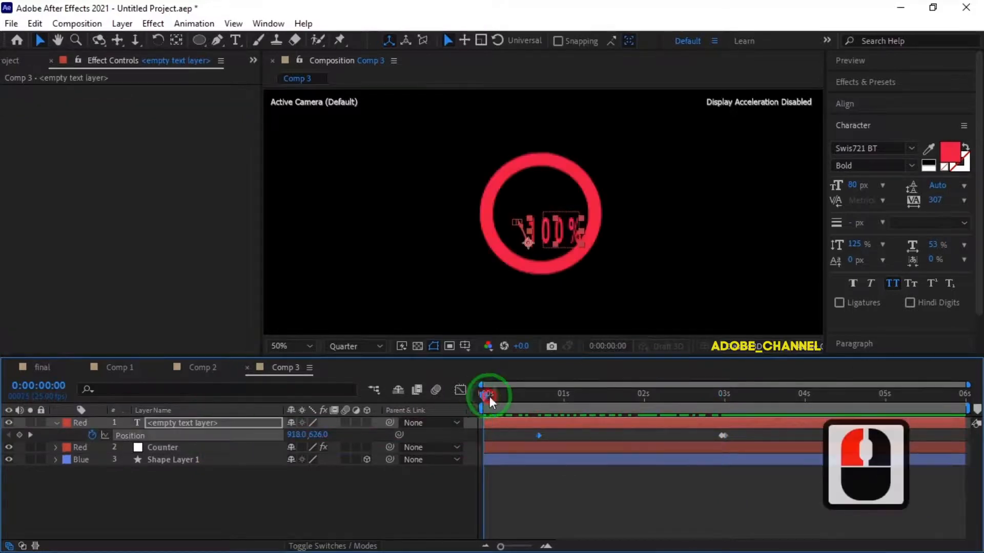
drag(490, 397, 530, 398)
click(538, 437)
key(Delete)
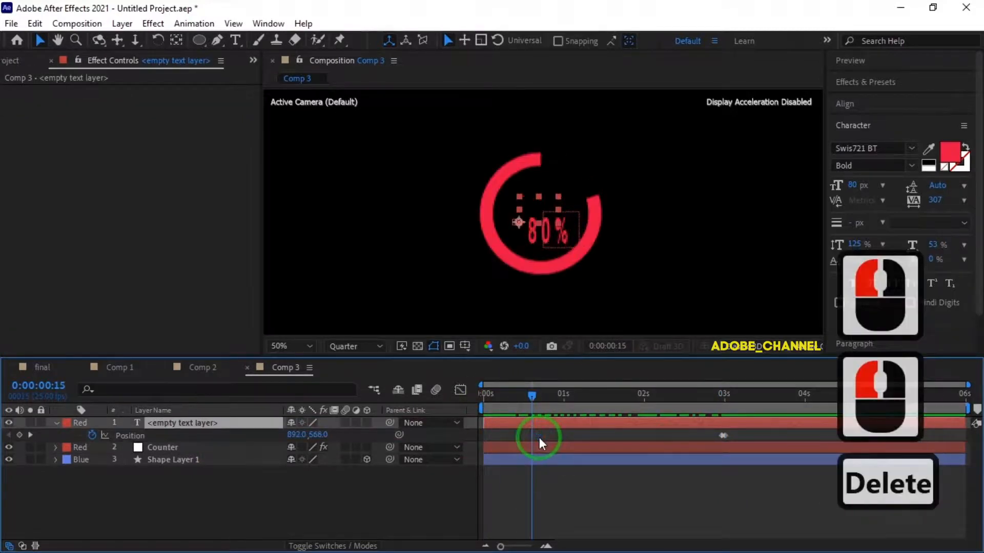
Delete the text layer's Position keyframe at the 3-second mark and keyframe its Position at 0:00:00:00 with 880, 616
drag(745, 432, 732, 438)
key(Delete)
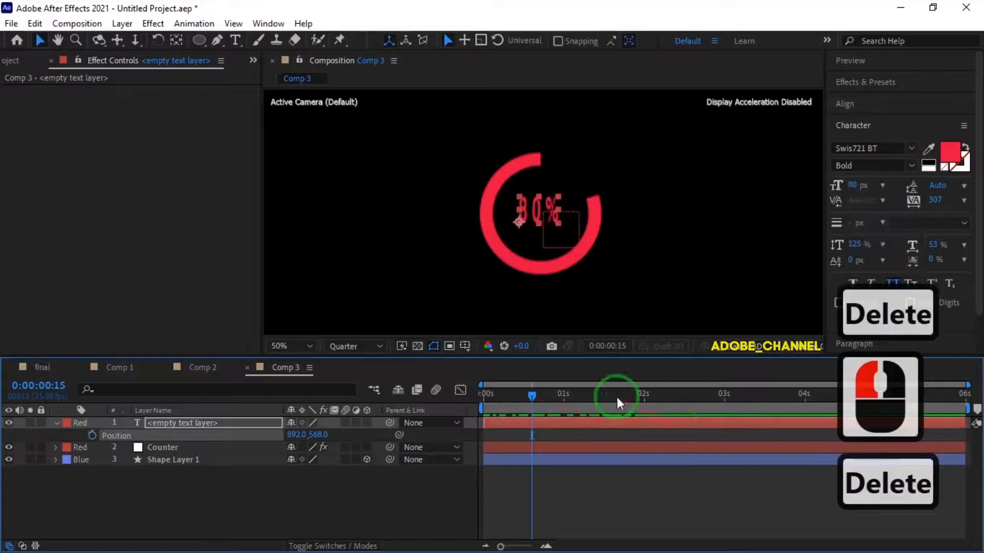
drag(531, 396, 479, 406)
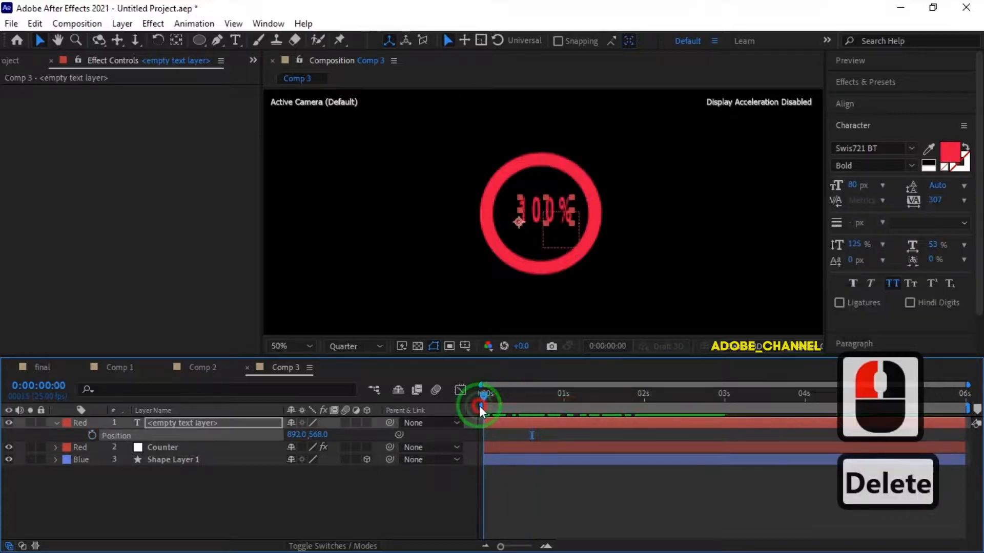
click(92, 435)
click(518, 223)
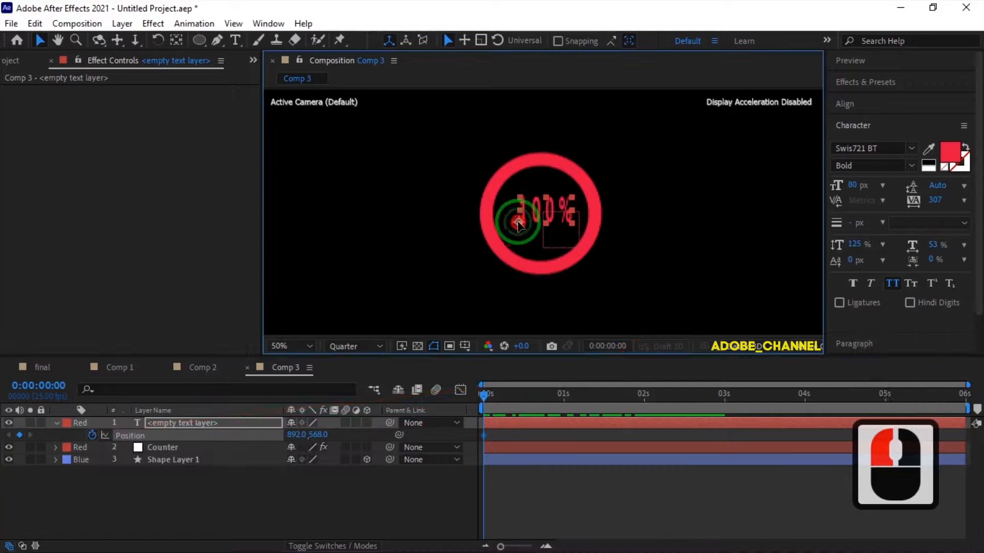
drag(516, 241, 515, 243)
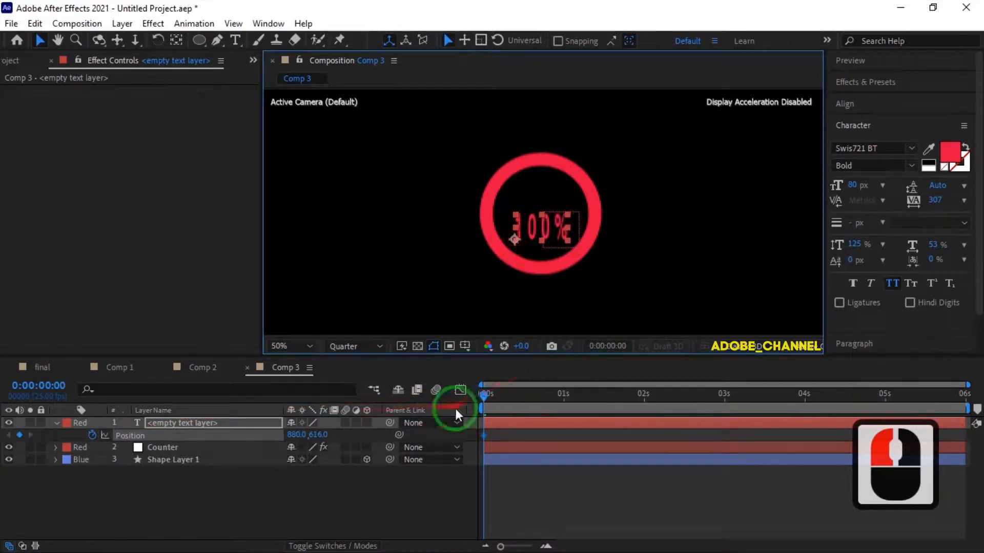
Keyframe the text layer's Position at 0:00:00:01 with 902, 628 and check the countdown up to 0:00:03:00
click(485, 395)
drag(485, 395, 487, 395)
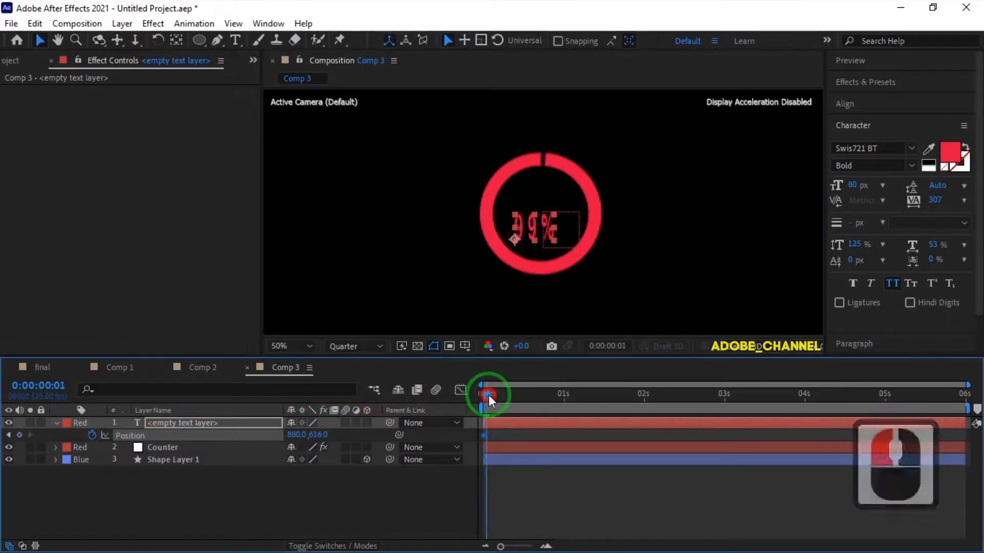
click(513, 241)
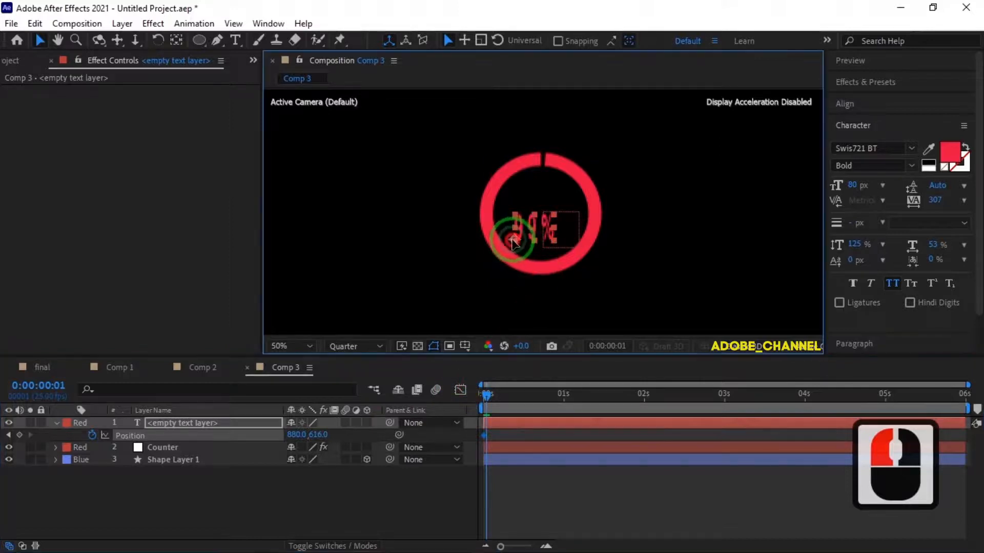
drag(519, 244, 521, 246)
drag(490, 394, 729, 411)
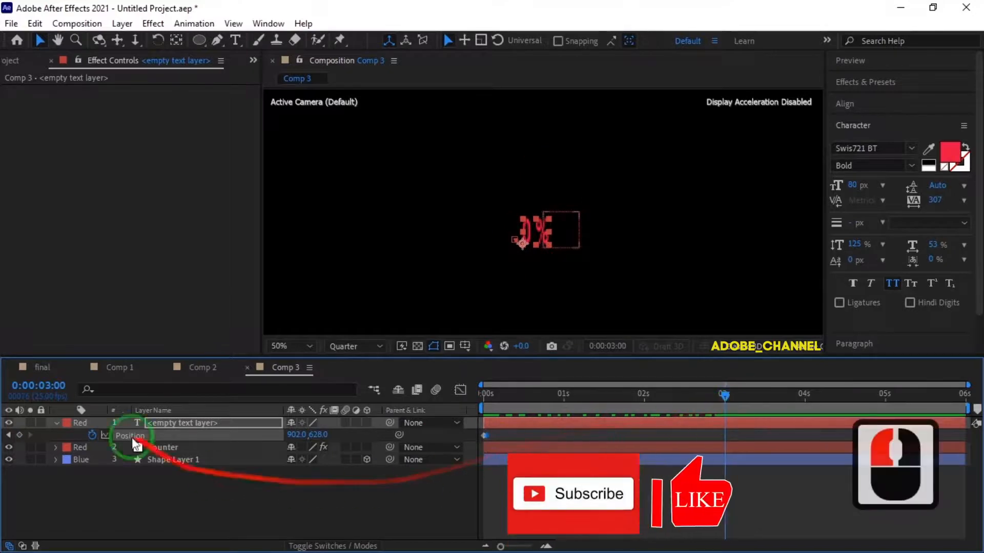
click(57, 422)
click(385, 508)
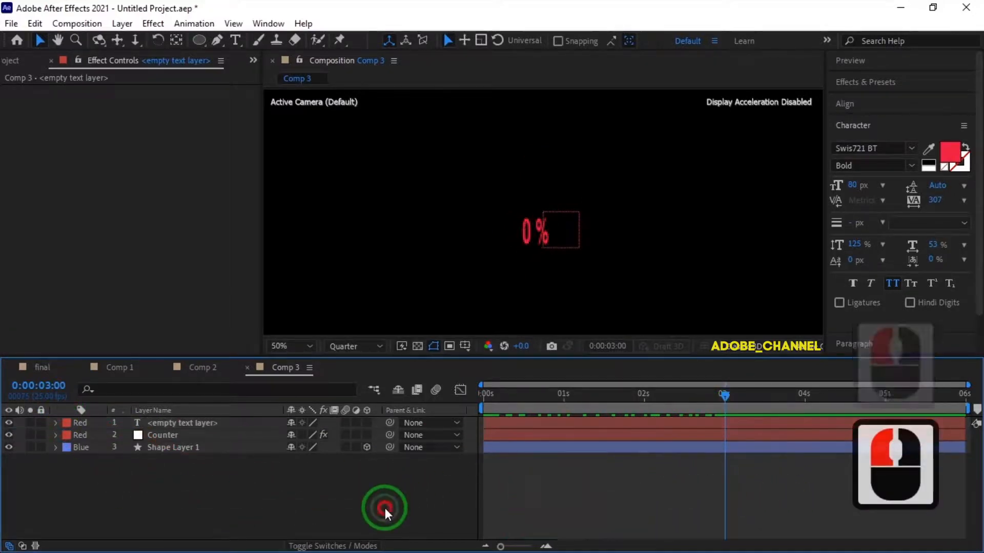
Apply a Fill effect to Shape Layer 1 in Comp 1 and set its color to dark brown-gray (R 44, G 33, B 33)
click(119, 368)
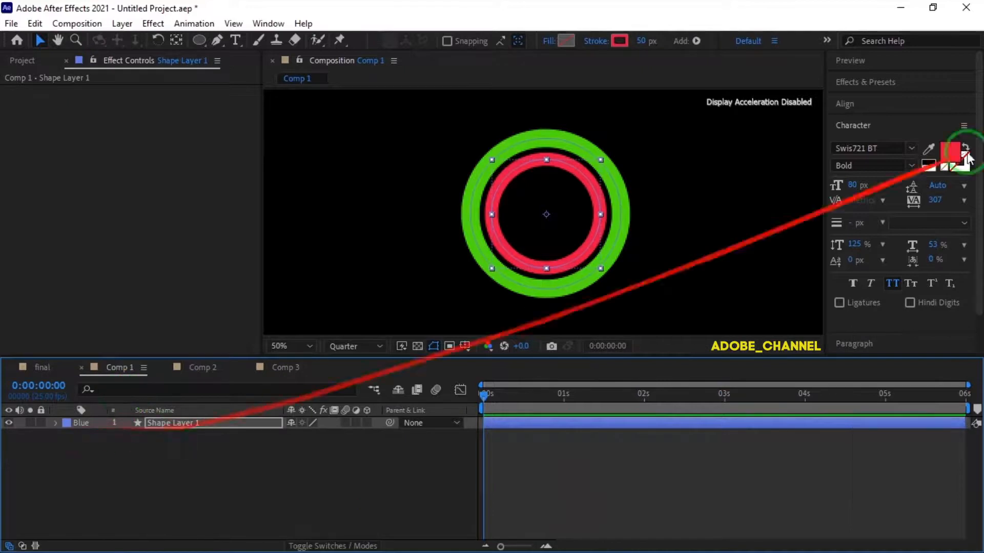
click(884, 81)
drag(893, 101, 824, 113)
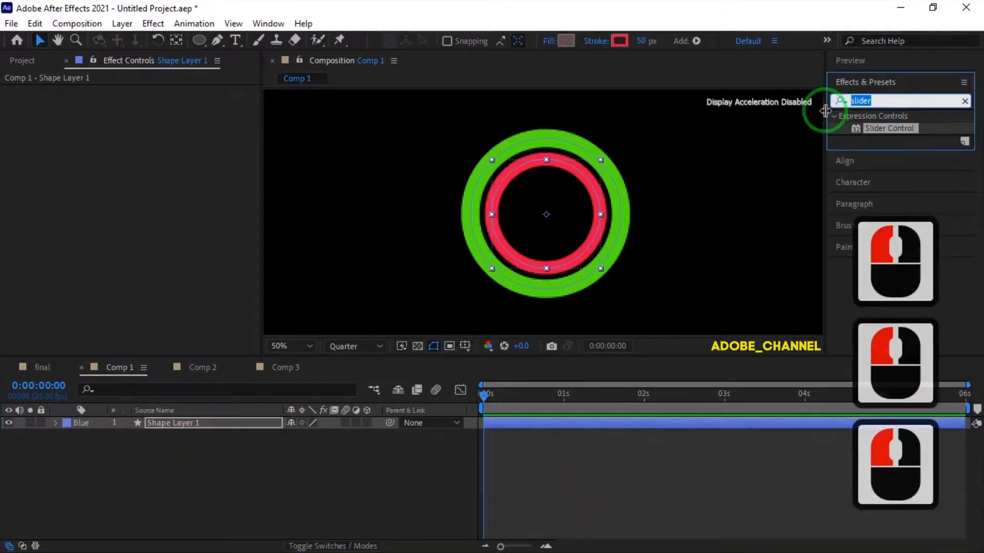
text(fill)
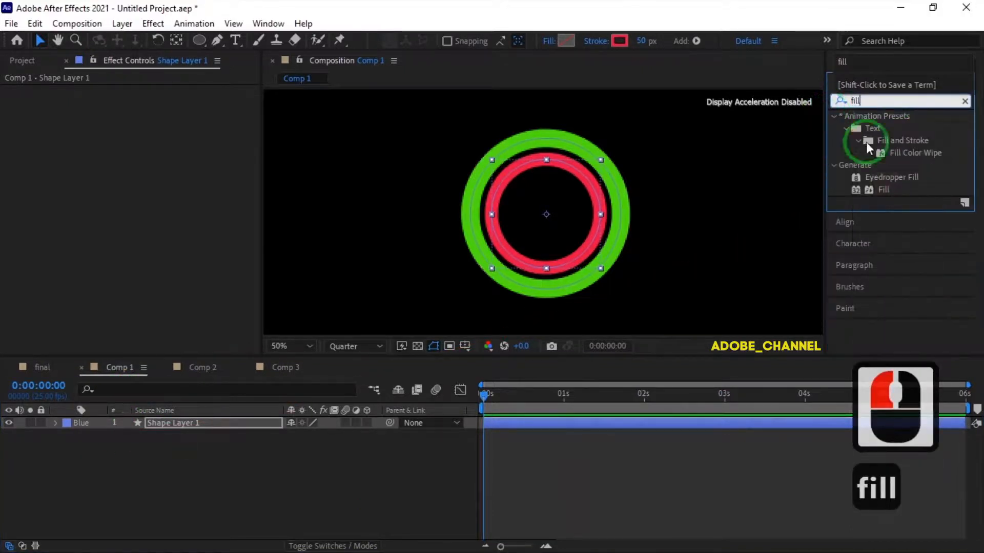
double_click(883, 189)
click(150, 128)
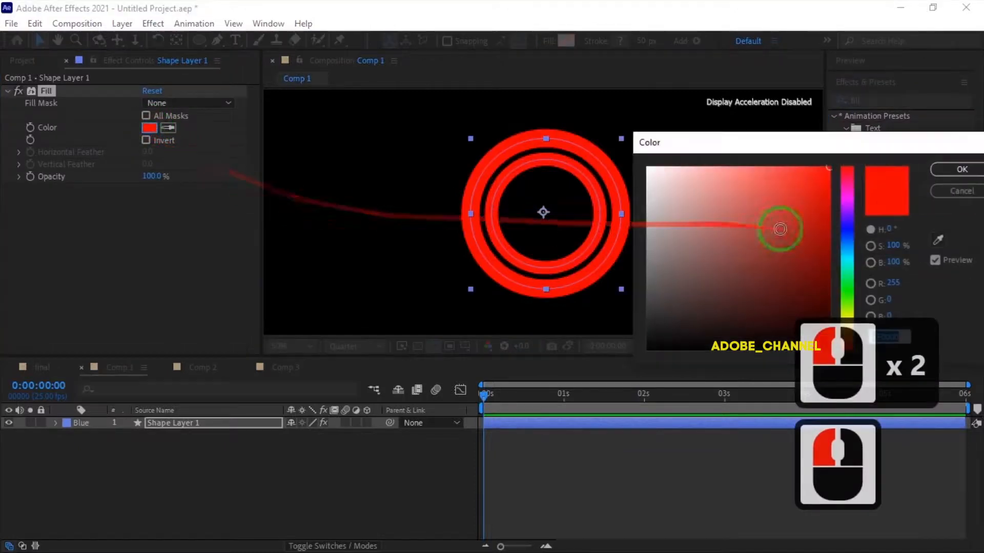
click(691, 318)
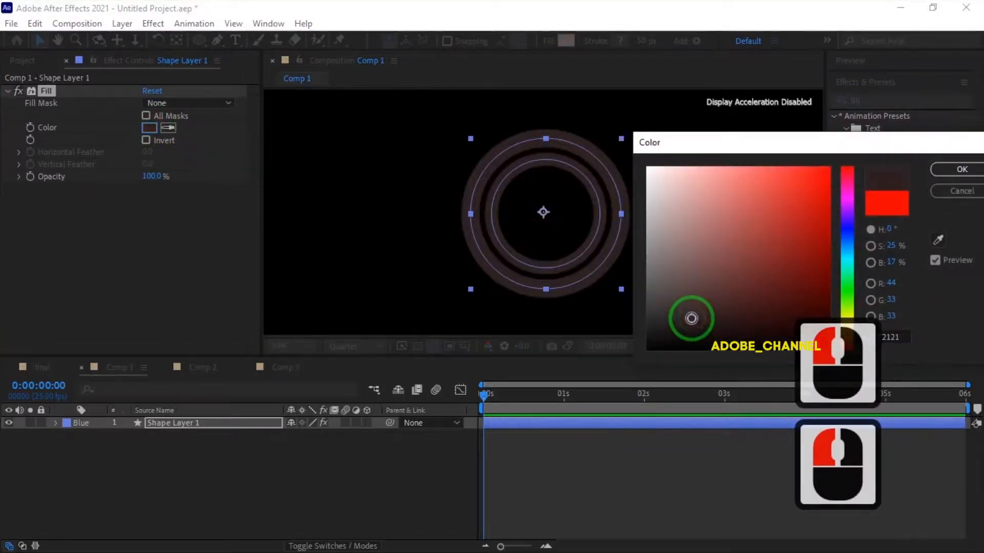
click(961, 169)
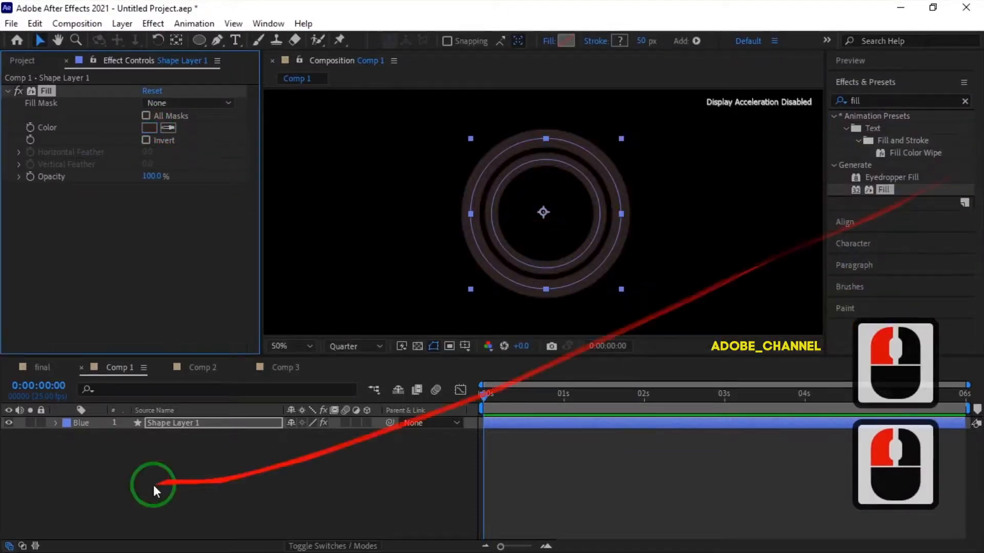
Add Comp 1, Comp 2 and Comp 3 as layers to the final composition, with Comp 3 on top
click(39, 366)
click(23, 77)
click(50, 218)
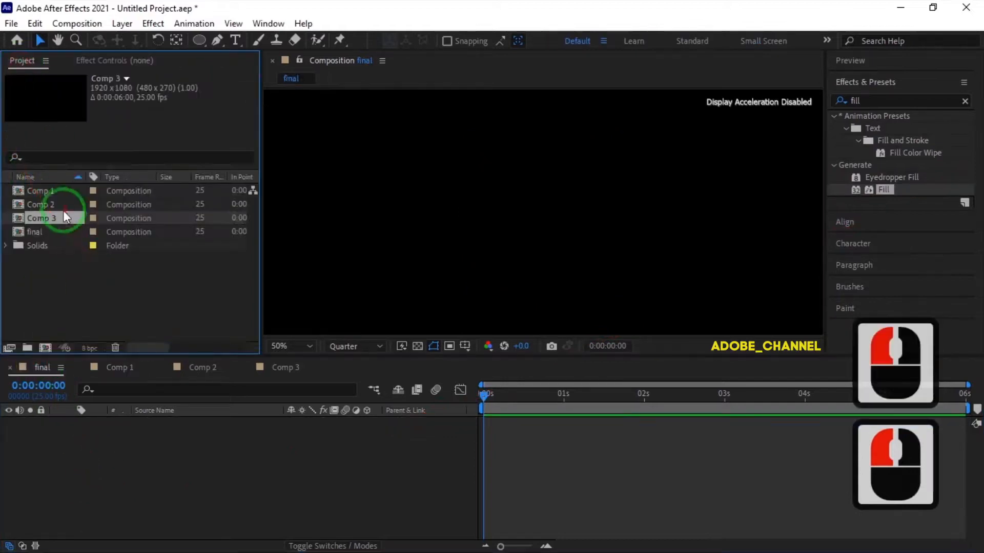
shift+click(57, 189)
drag(63, 186, 88, 439)
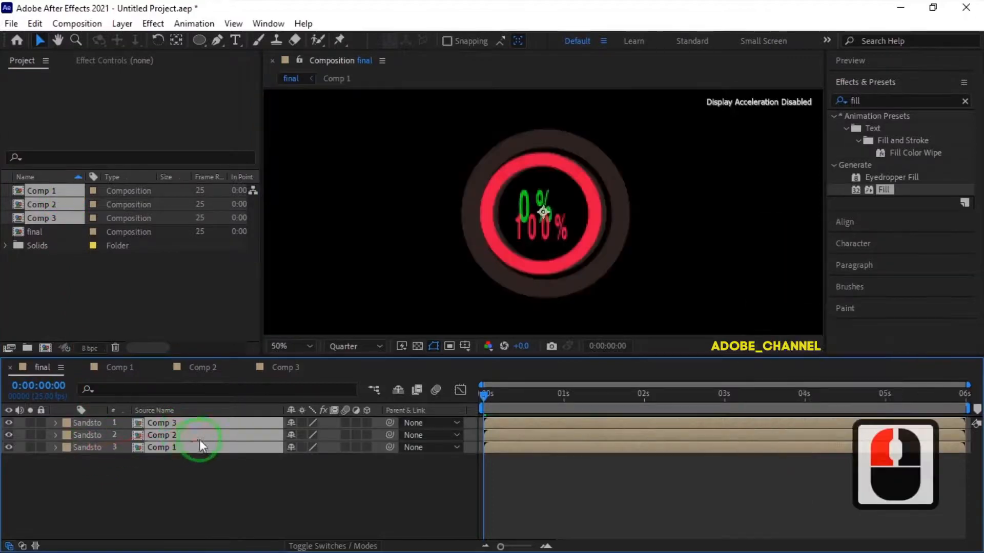
Set the X Position of Comp 3's Shape Layer 1 to 975 and return to the final composition
click(286, 367)
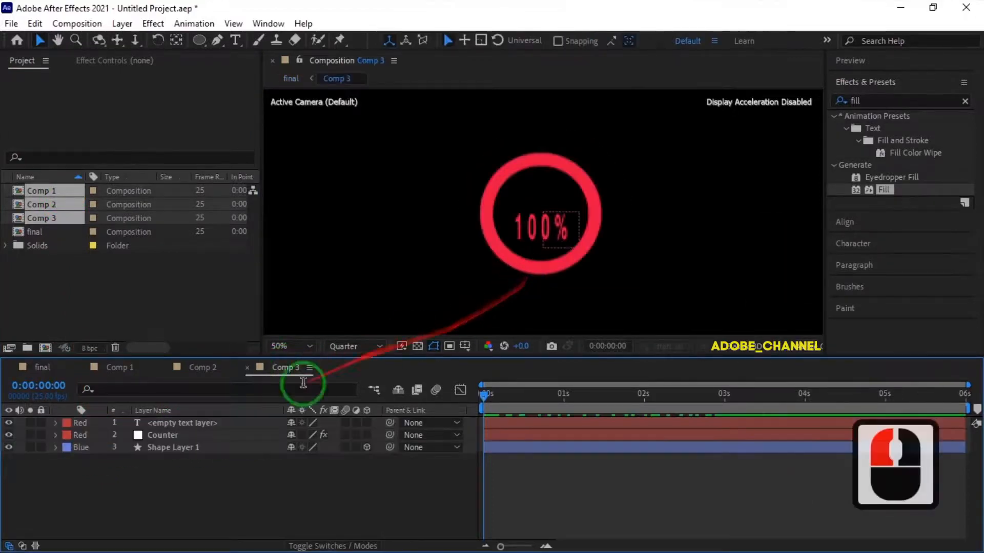
click(201, 446)
key(p)
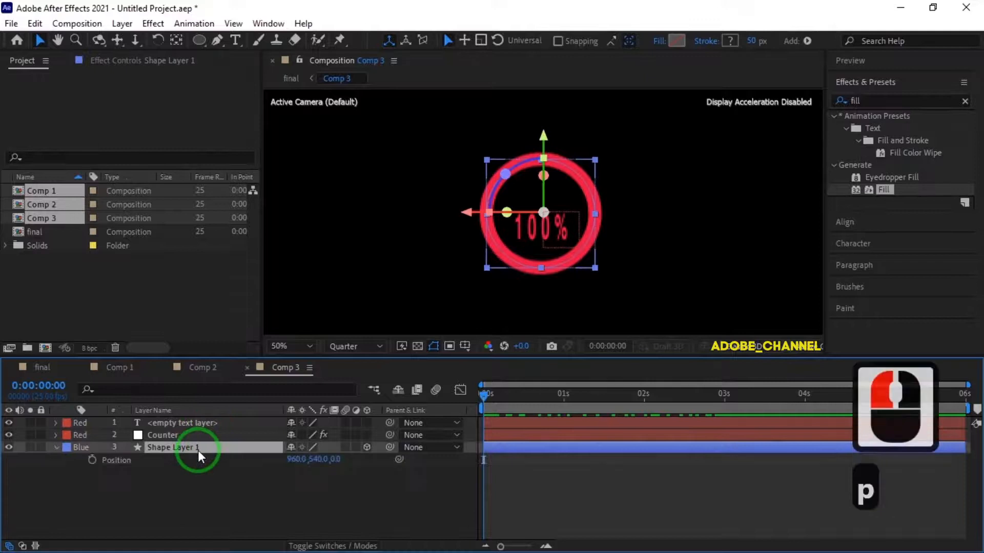
drag(296, 459, 303, 458)
click(40, 366)
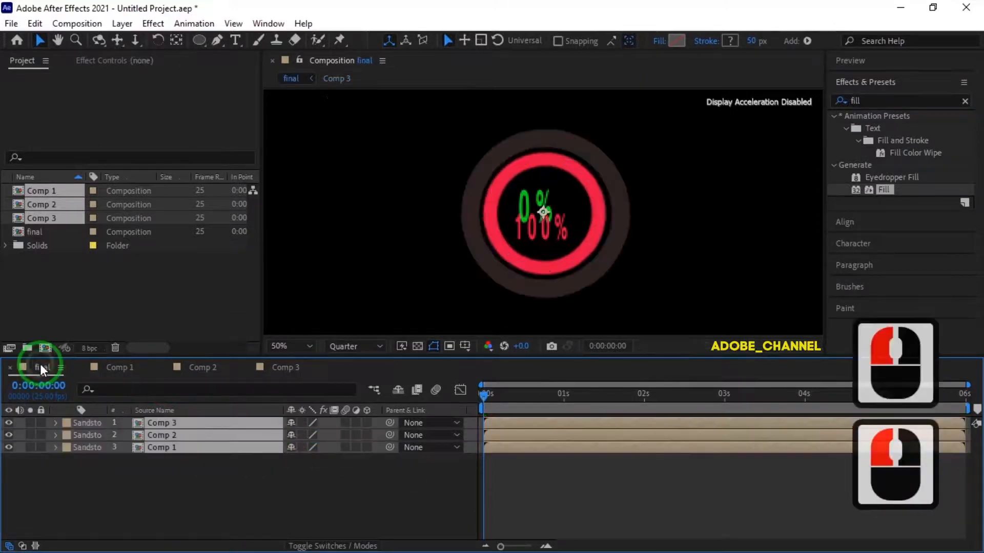
Examine the ring and percentage text alignment across final, Comp 3 and Comp 2 at 0:00:01:12, then scrub further through final
drag(492, 397, 602, 419)
click(496, 234)
click(274, 373)
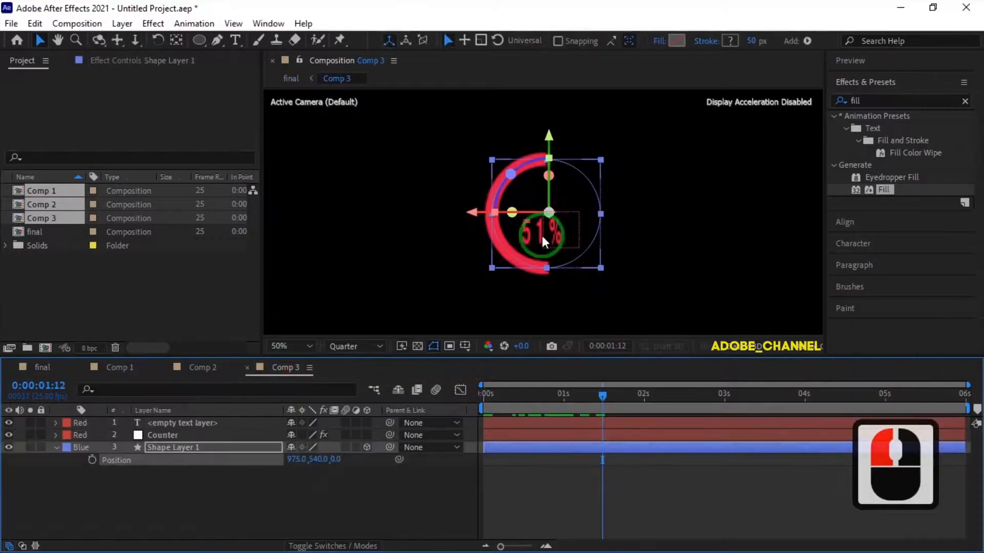
click(541, 234)
click(201, 367)
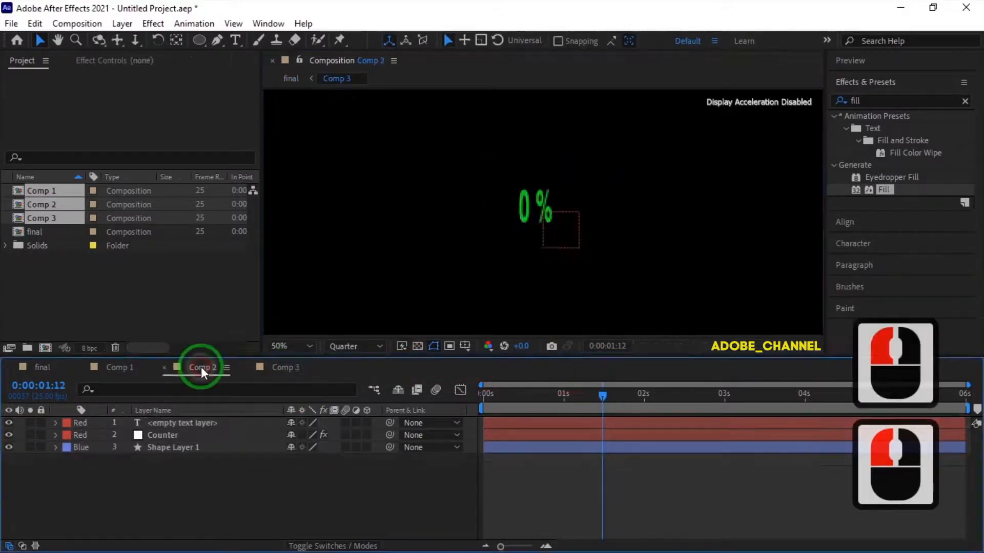
click(542, 241)
click(41, 368)
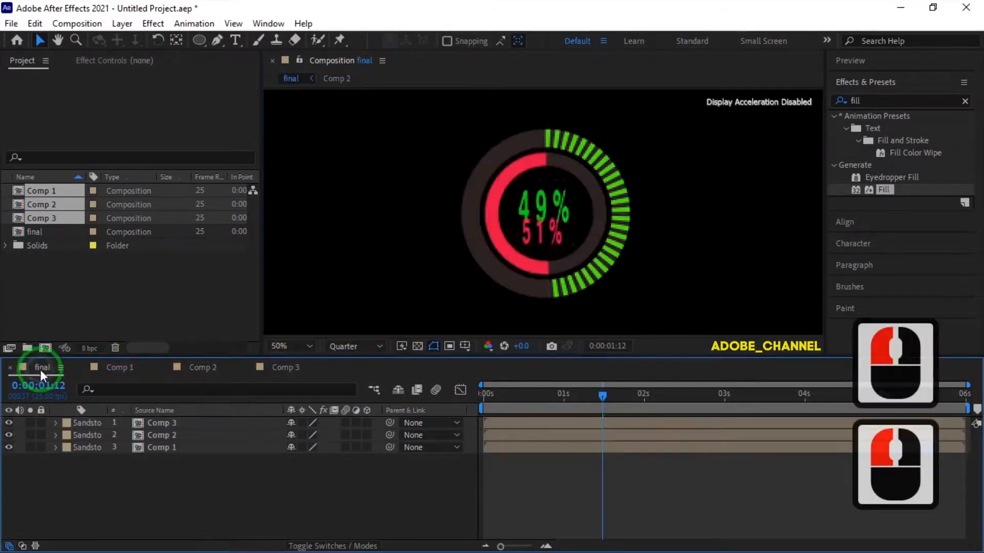
drag(604, 398, 652, 424)
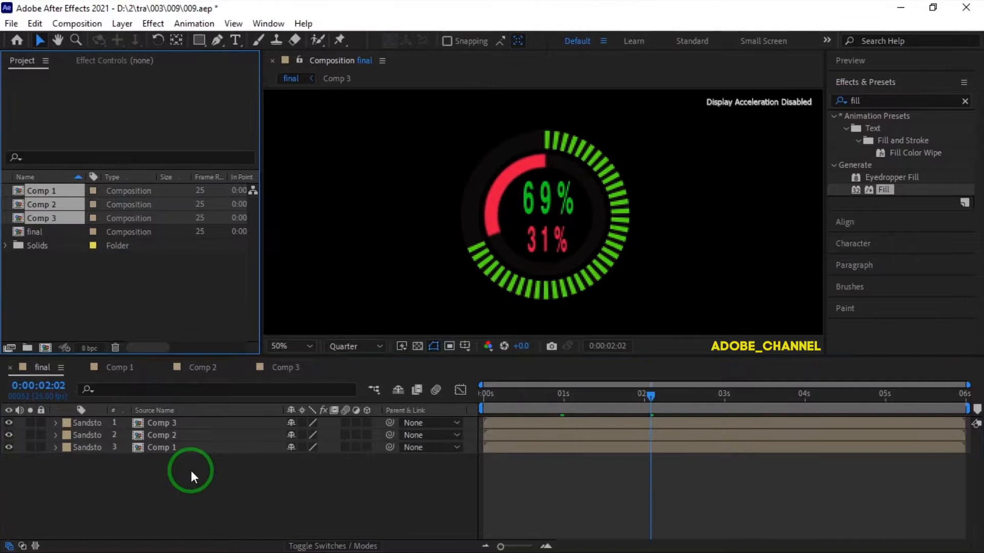
Create a 1920 x 1080 px solid named bg in the final composition
right_click(190, 471)
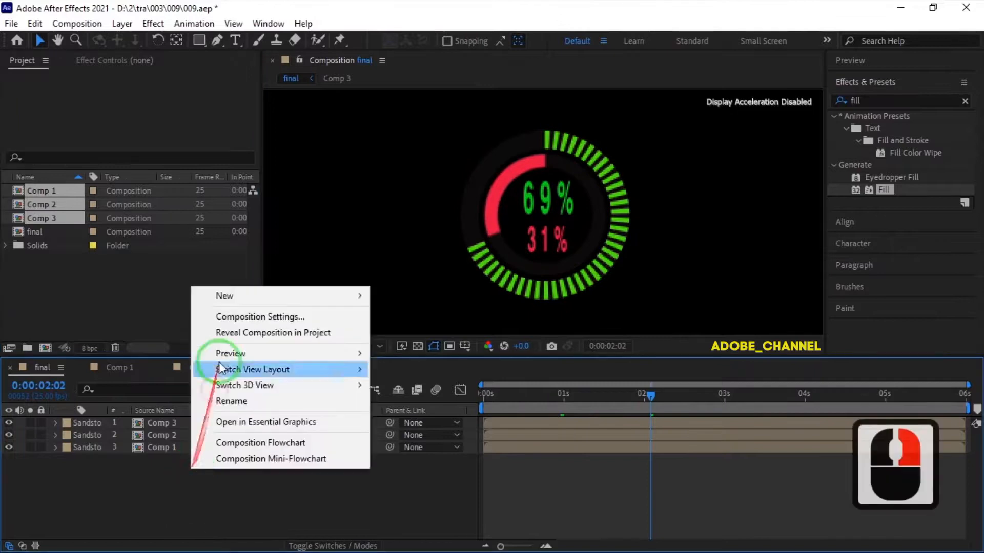
mouse_move(358, 297)
click(405, 333)
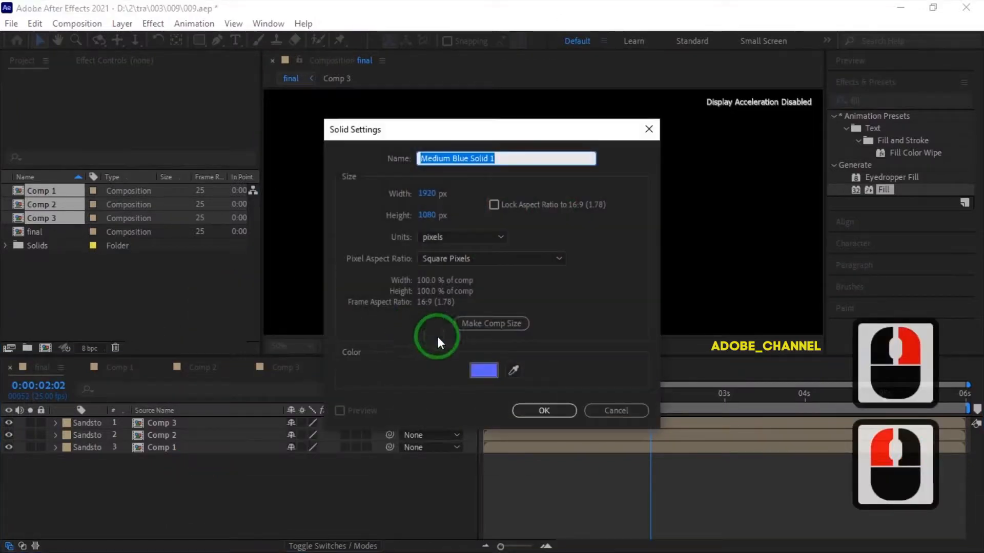
text(bg)
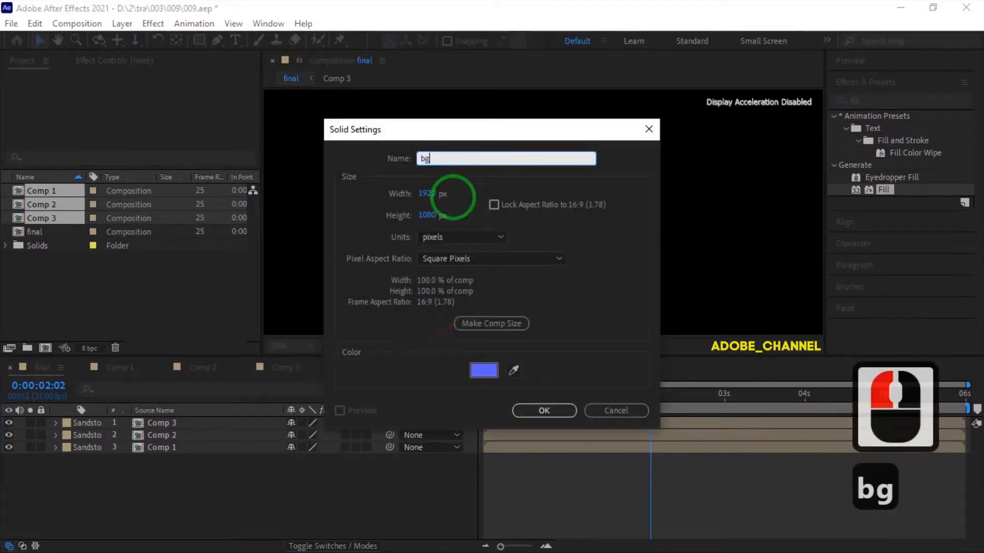
click(542, 411)
Apply a Gradient Ramp effect to the bg layer and set its Start Color to 5B62F6
click(857, 102)
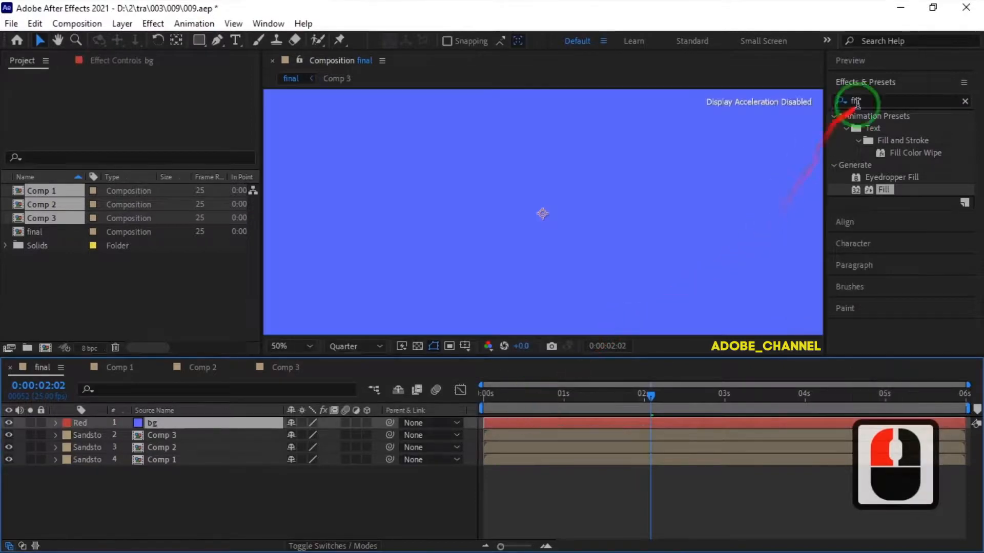
double_click(854, 102)
text(ramp)
double_click(908, 128)
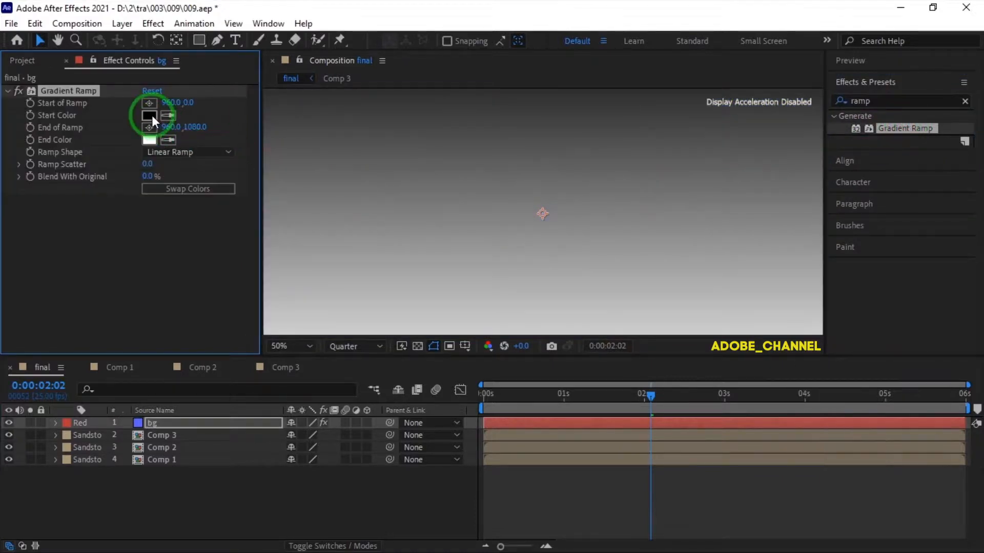
click(152, 115)
text(5b)
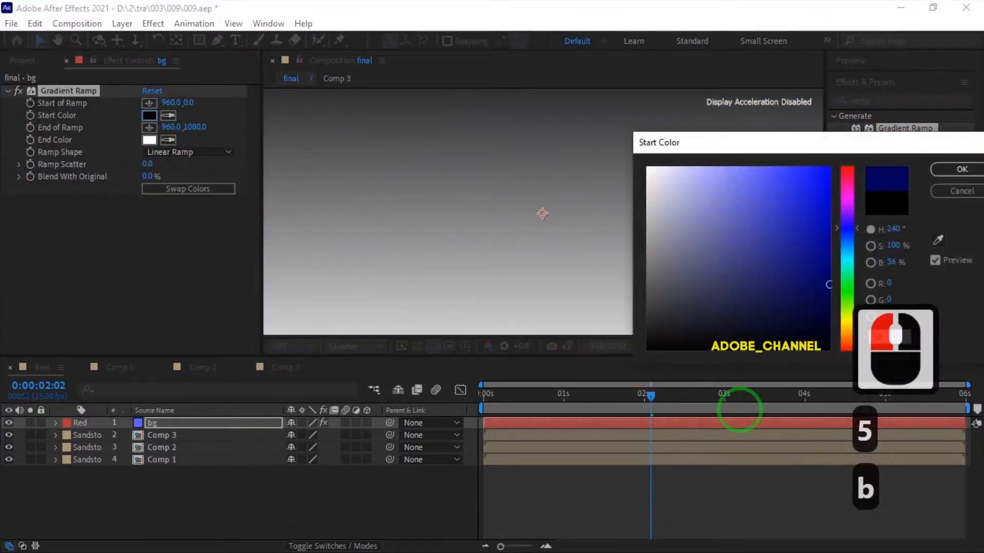
text(62f6)
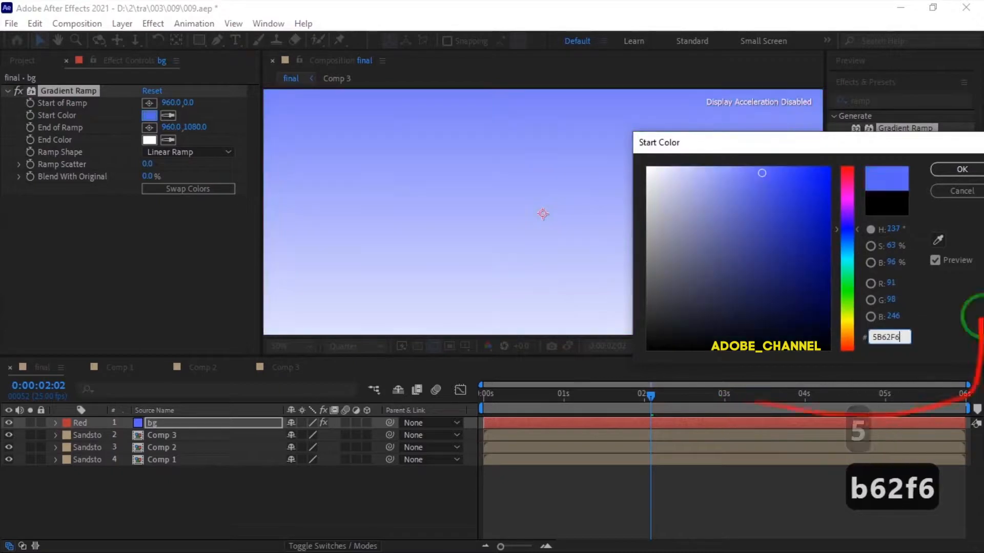
click(961, 169)
Set the Gradient Ramp's End Color to near-black (R 5, G 2, B 2) and its End of Ramp to 960, 1610
drag(192, 132, 487, 142)
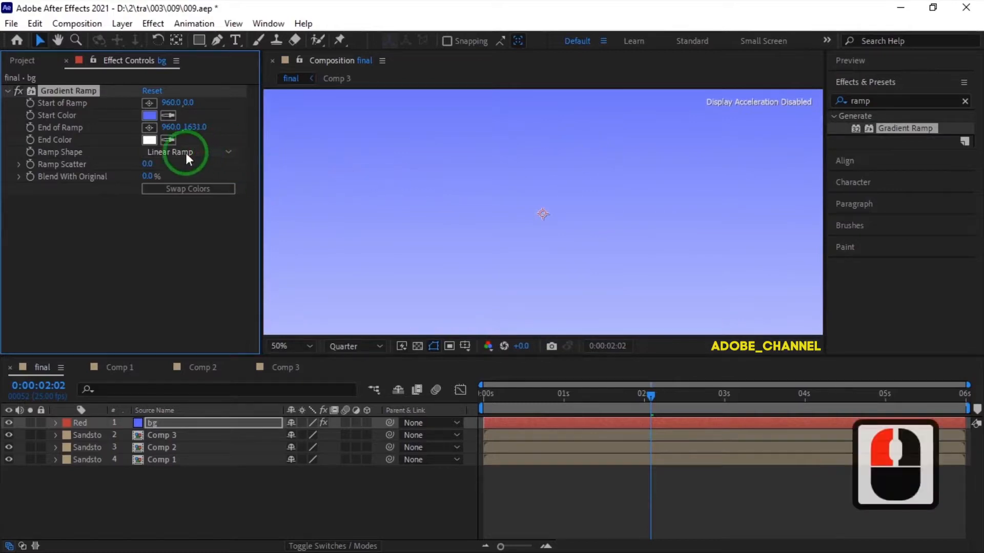
click(149, 140)
click(745, 345)
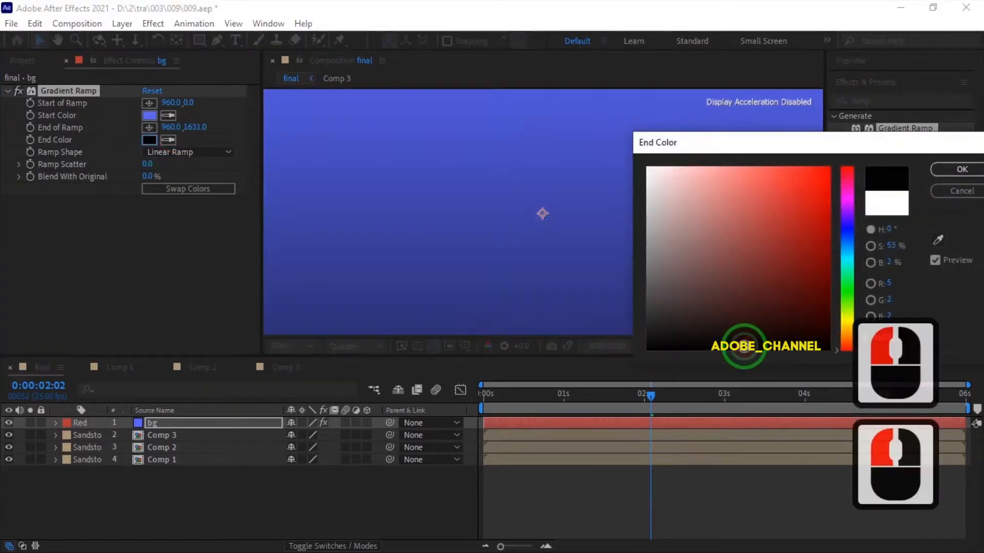
click(961, 174)
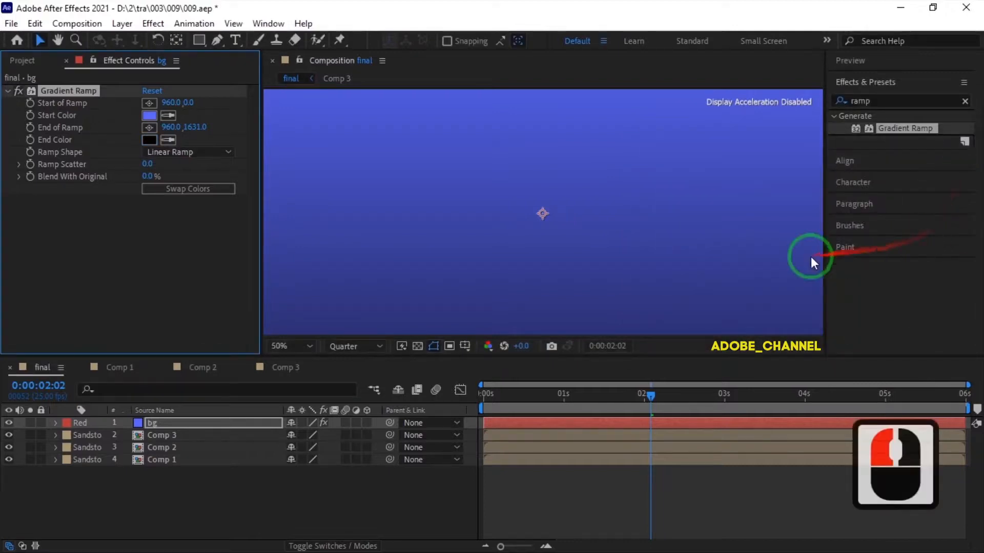
click(194, 127)
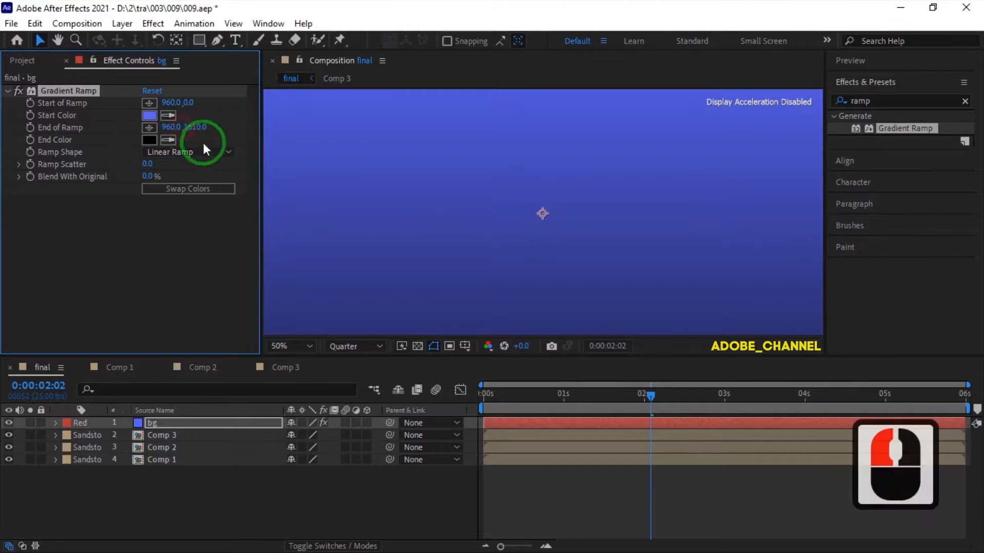
Move the bg layer beneath Comp 1 and shorten the work area so it ends between 3 and 4 seconds
drag(180, 430, 177, 472)
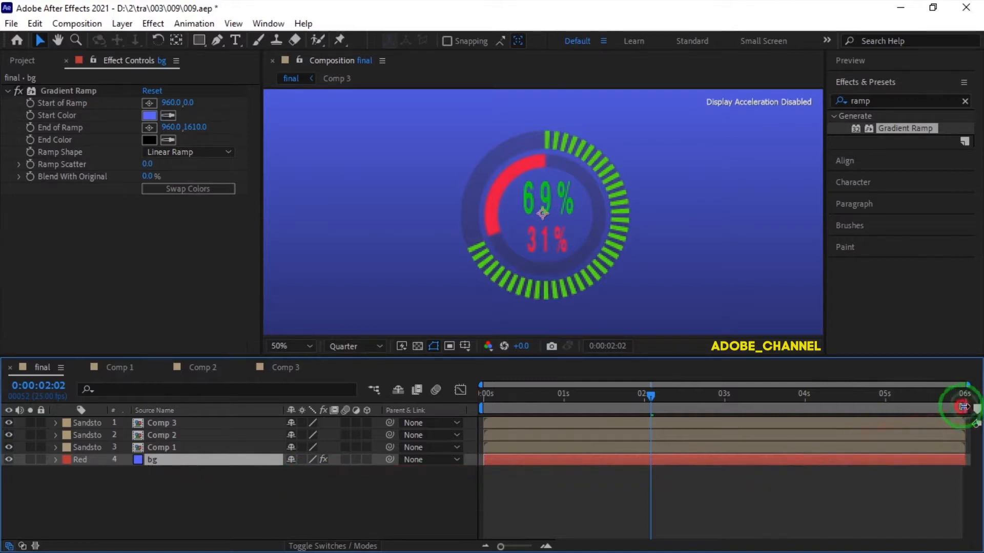
drag(964, 407, 818, 404)
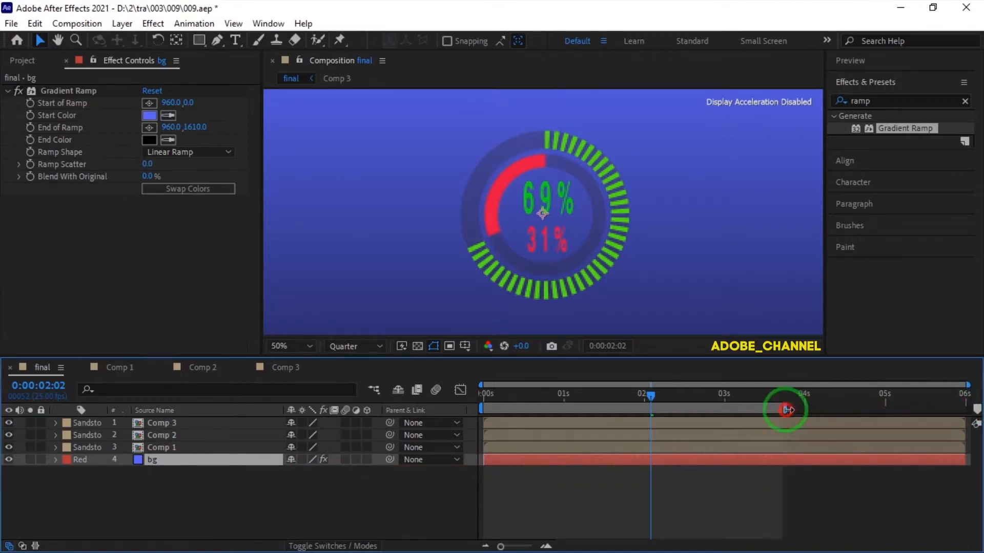
Return to the beginning of the final composition, play the finished counter animation and stop the preview
drag(649, 396, 494, 397)
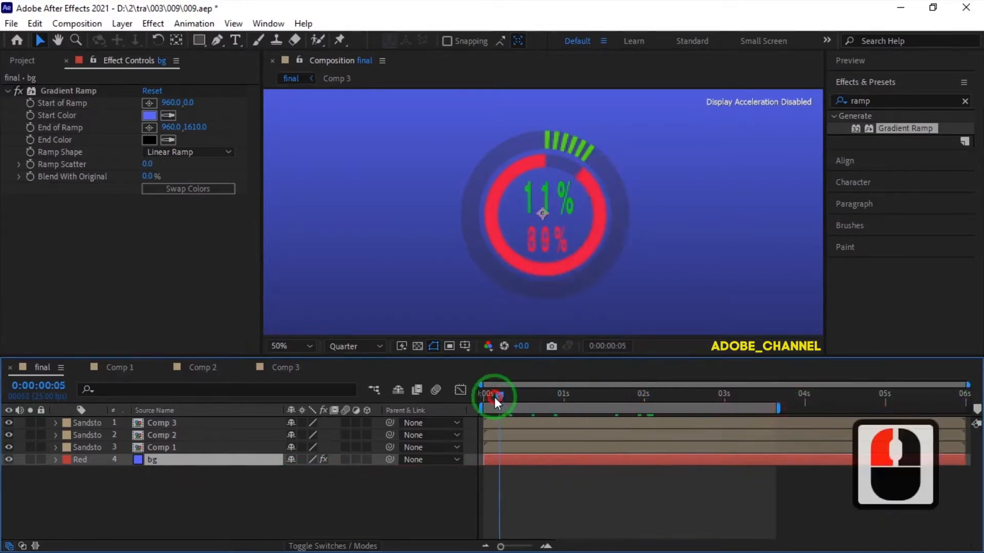
click(891, 61)
click(898, 81)
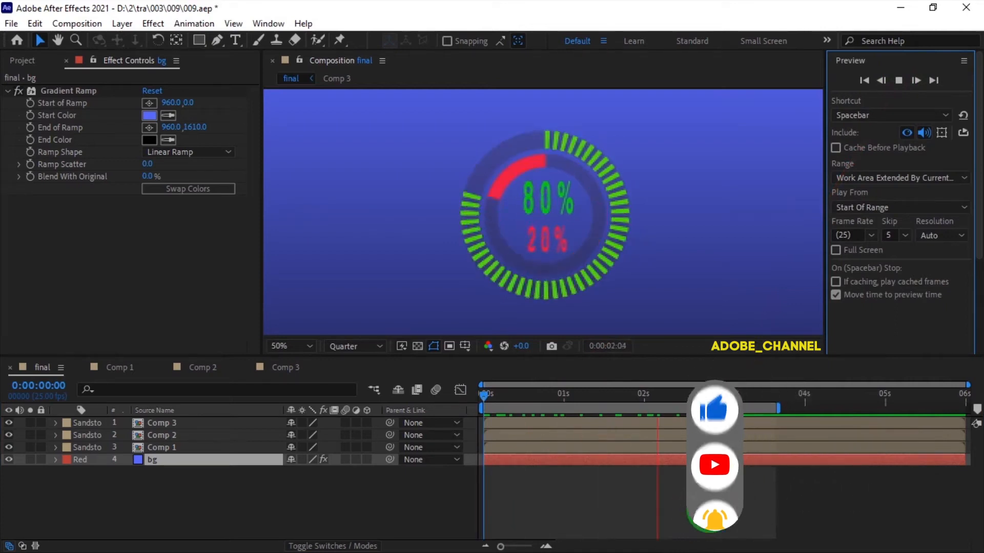
click(901, 81)
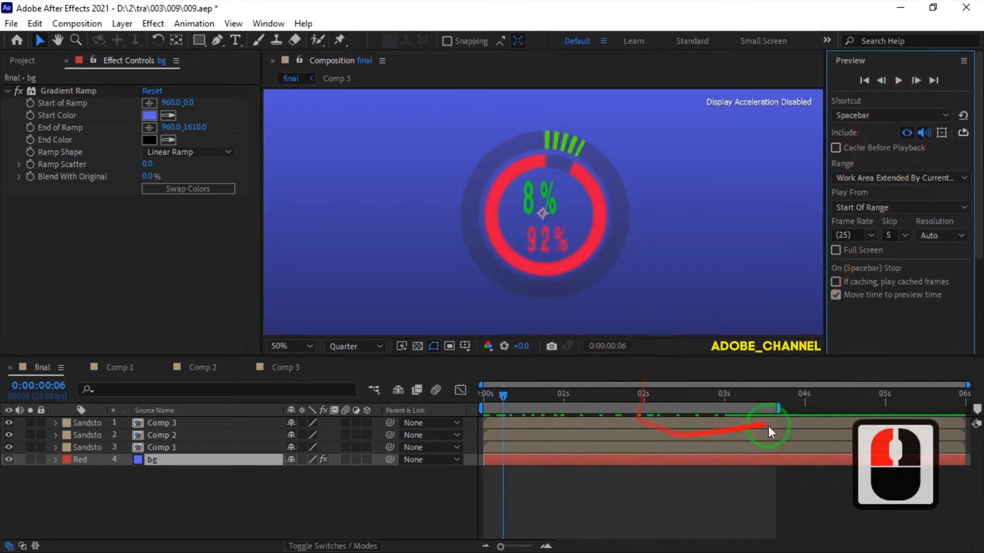